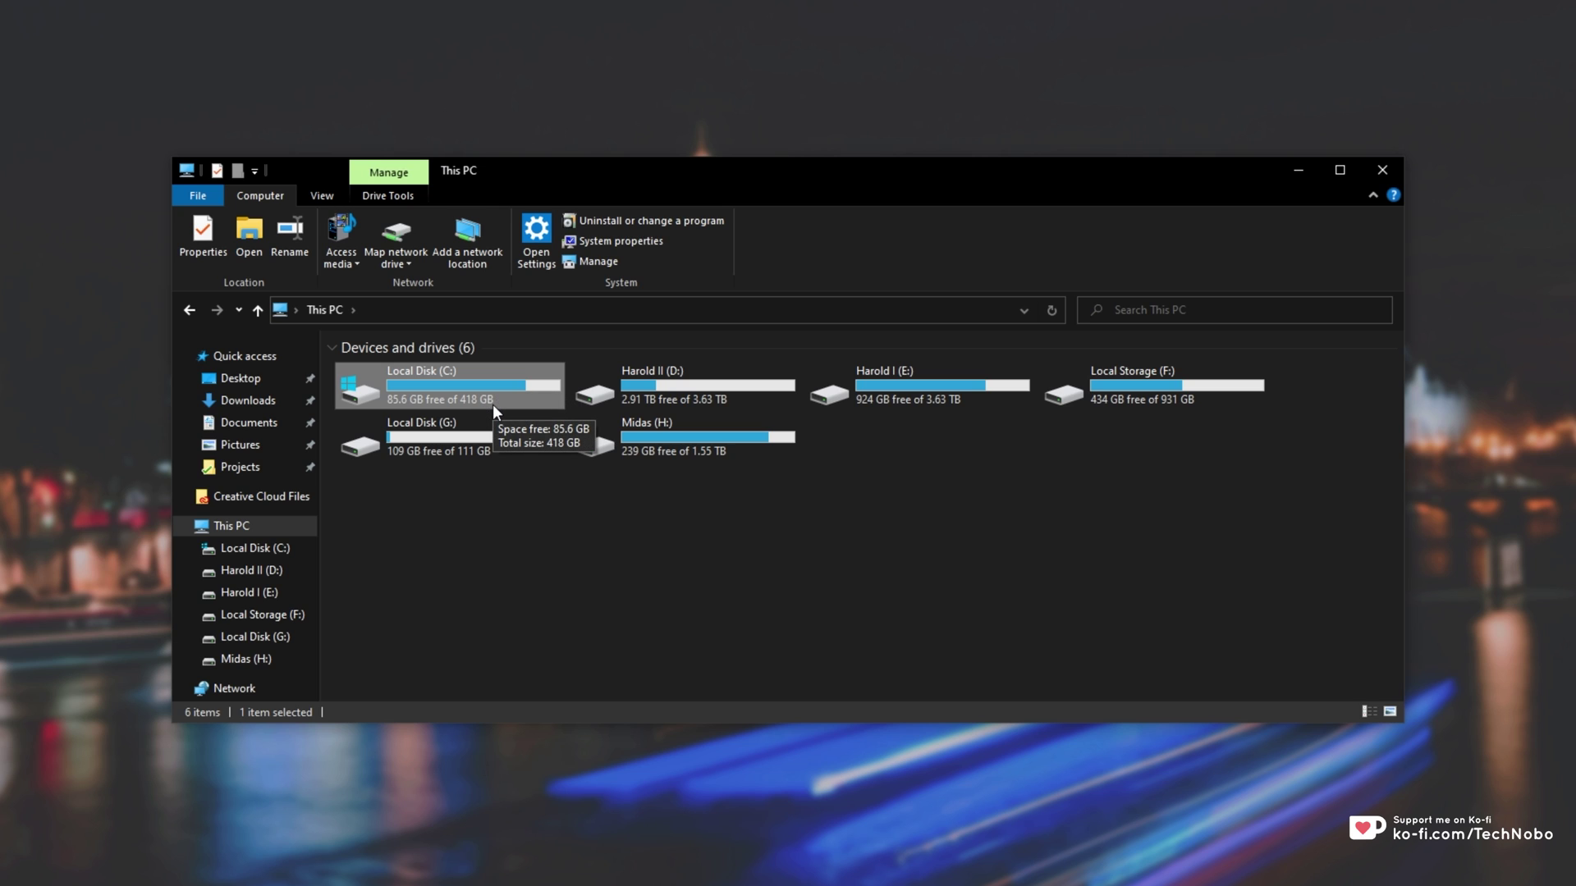
Open Local Disk (C:) from This PC's Devices and drives
double_click(485, 402)
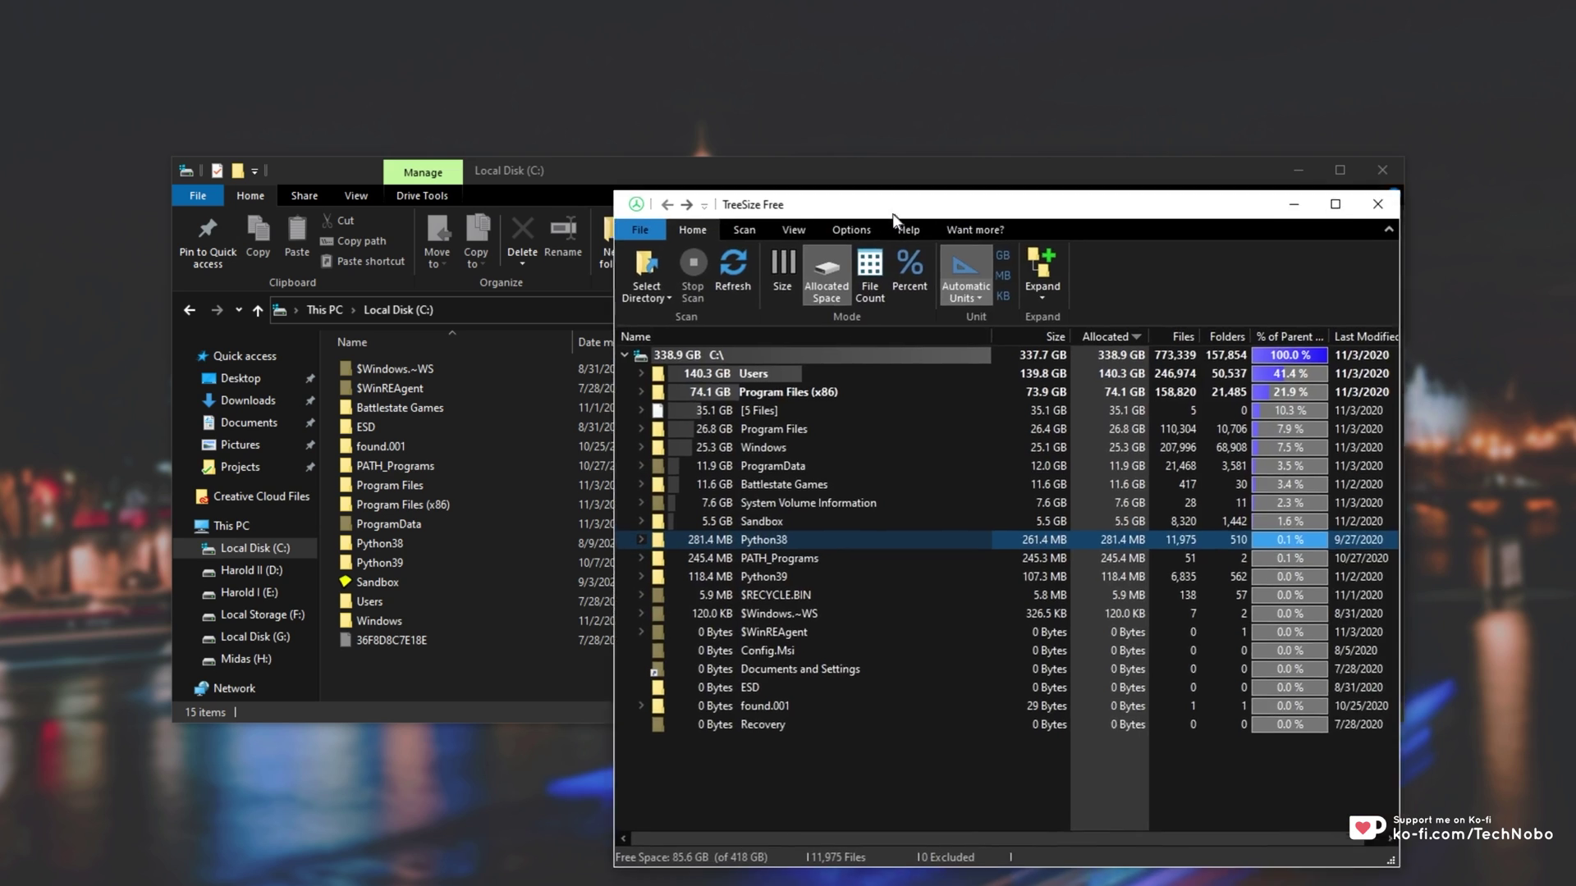
In TreeSize, expand C:\'s [5 Files] to check hiberfil.sys (25.6 GB) and pagefile.sys (9.5 GB), then minimize
left_click_drag(895, 207, 611, 130)
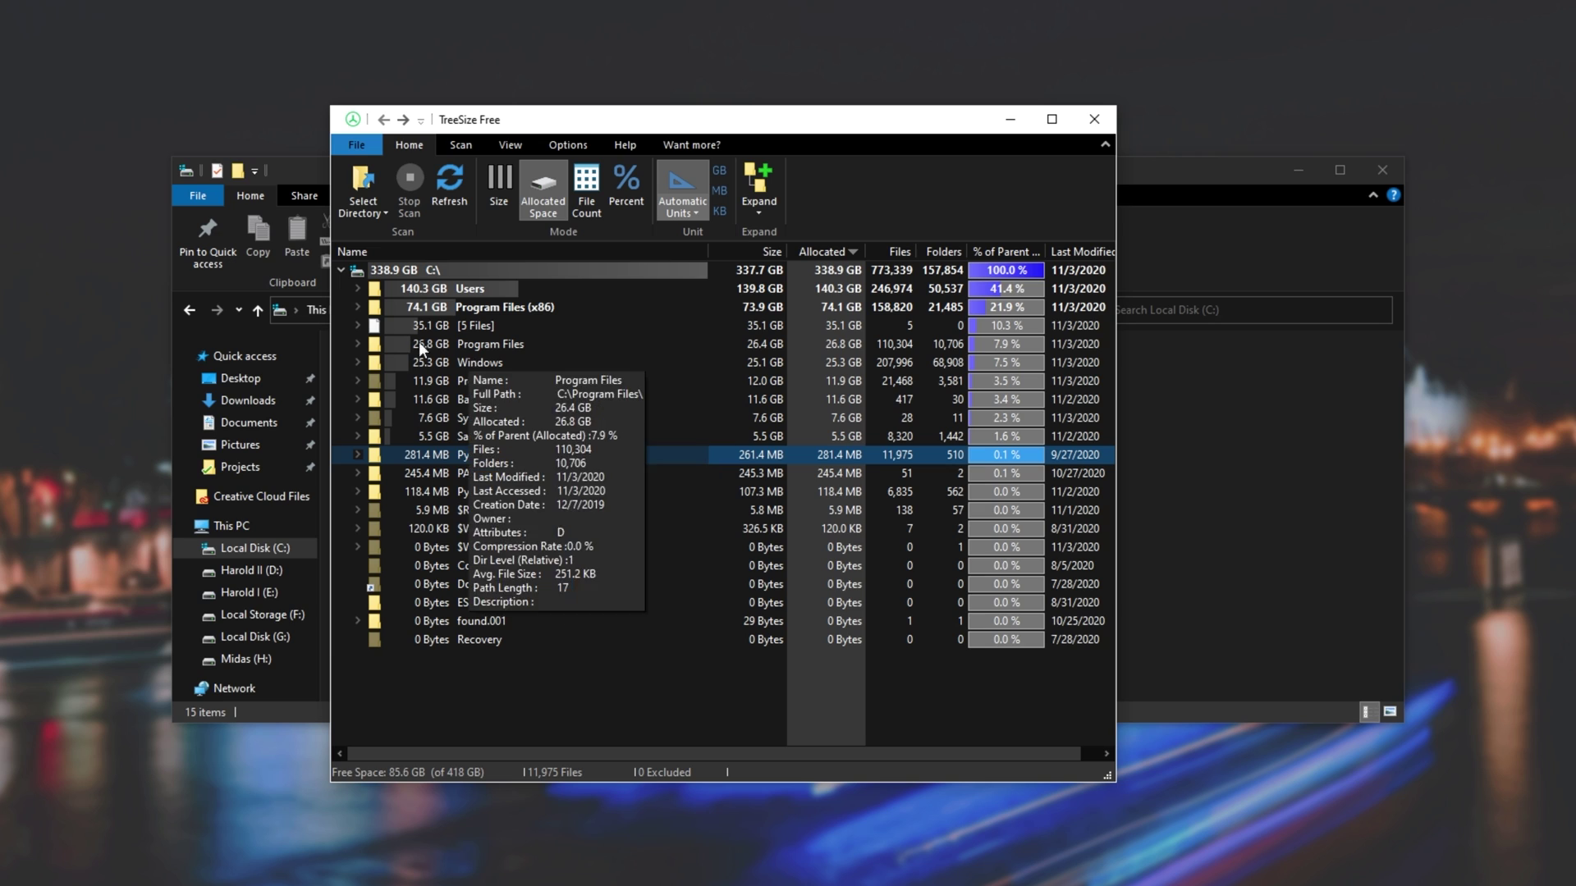
left_click(358, 325)
left_click(402, 323)
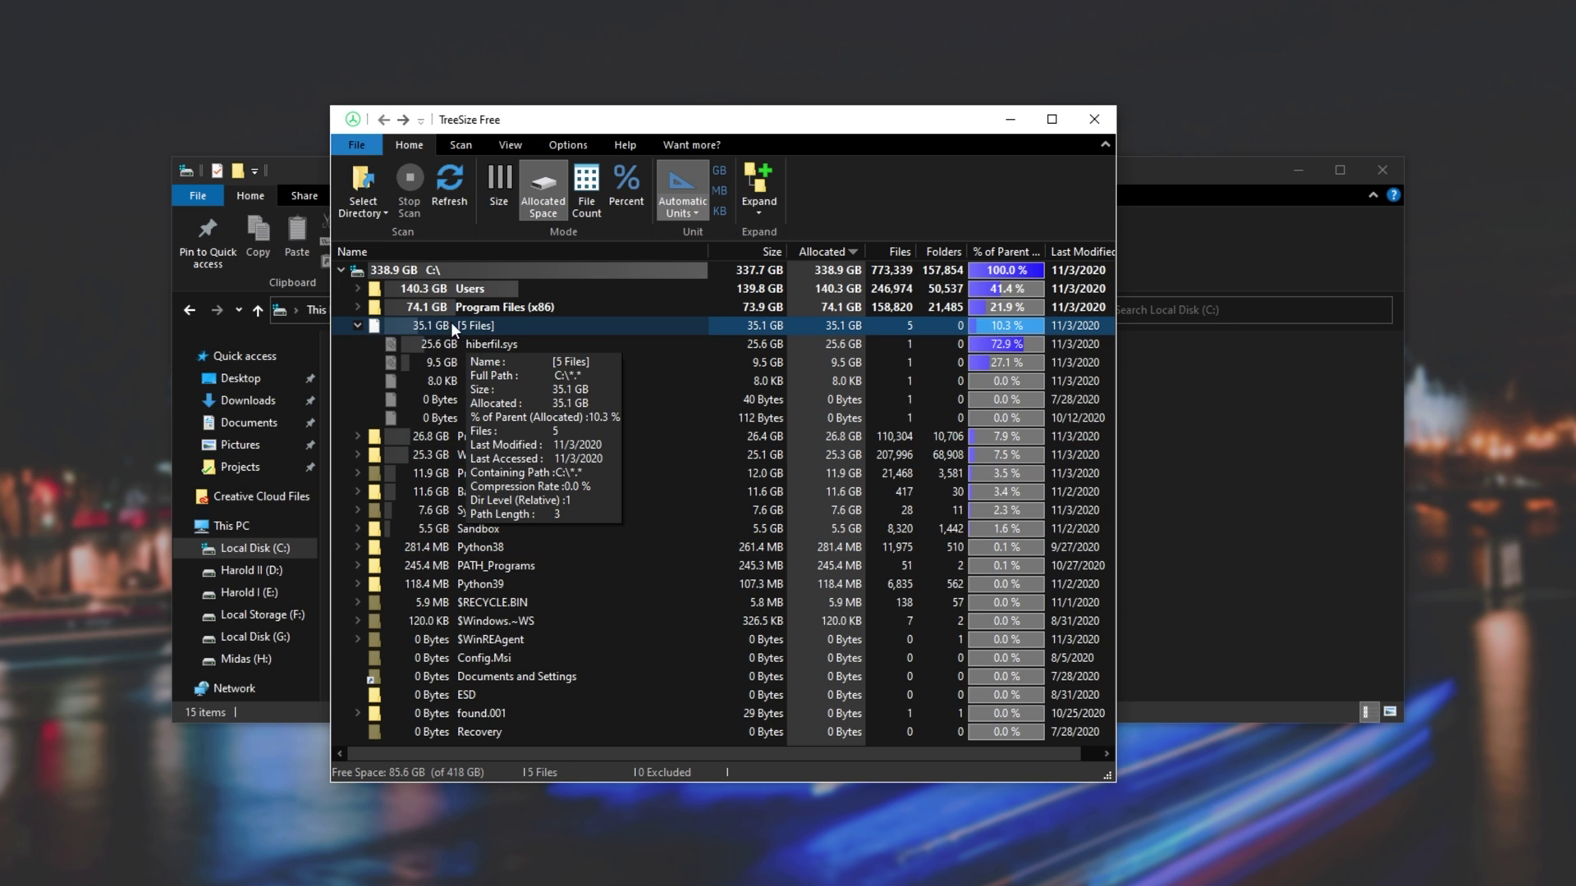
left_click(582, 350)
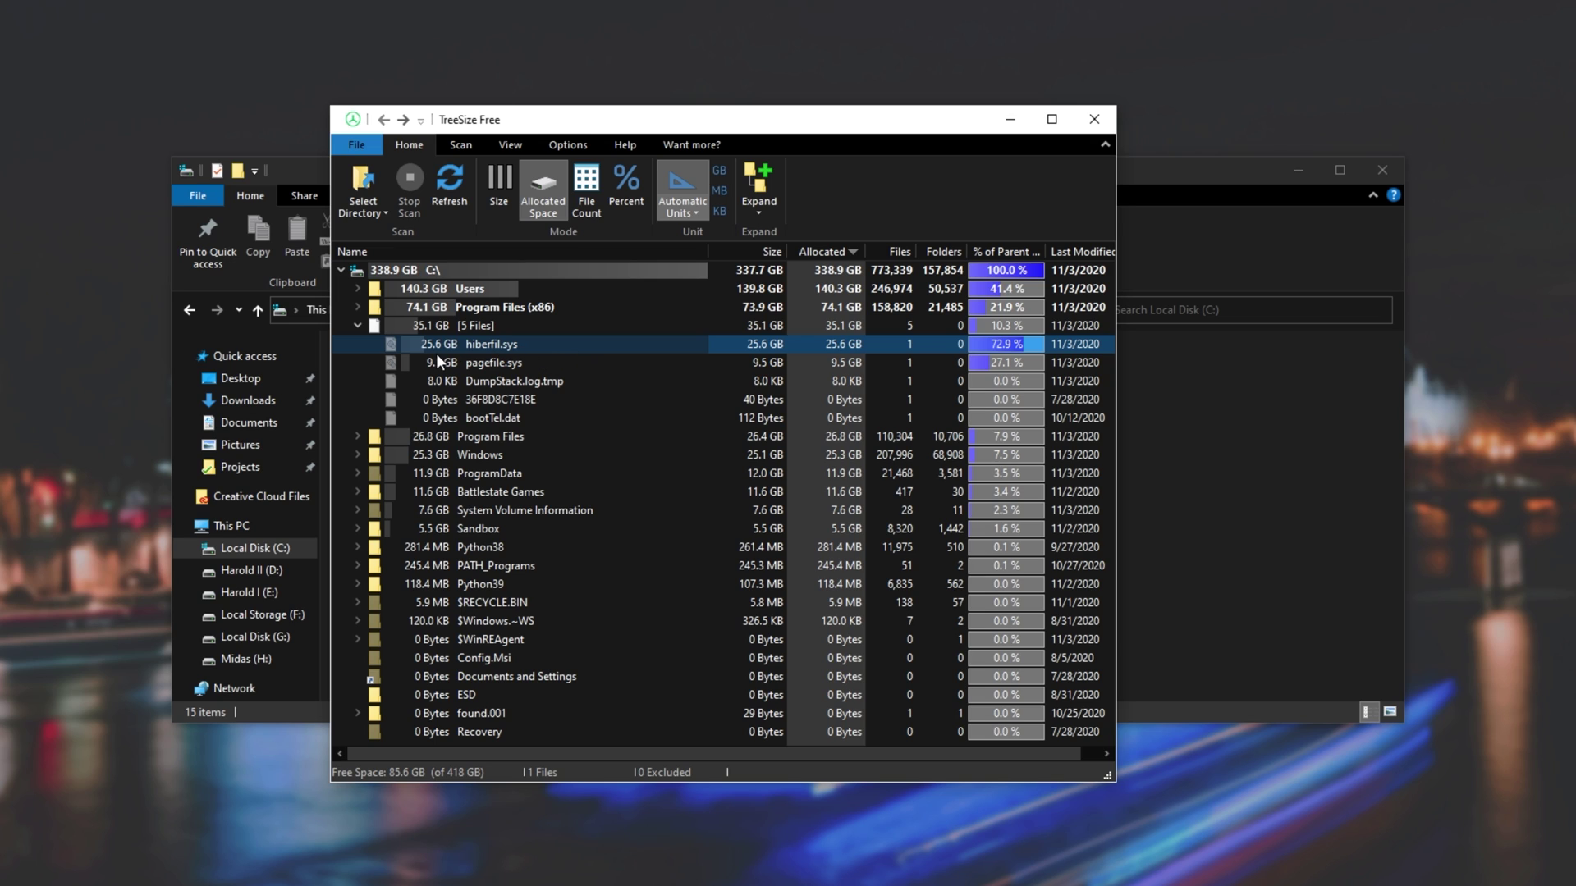
left_click(451, 366)
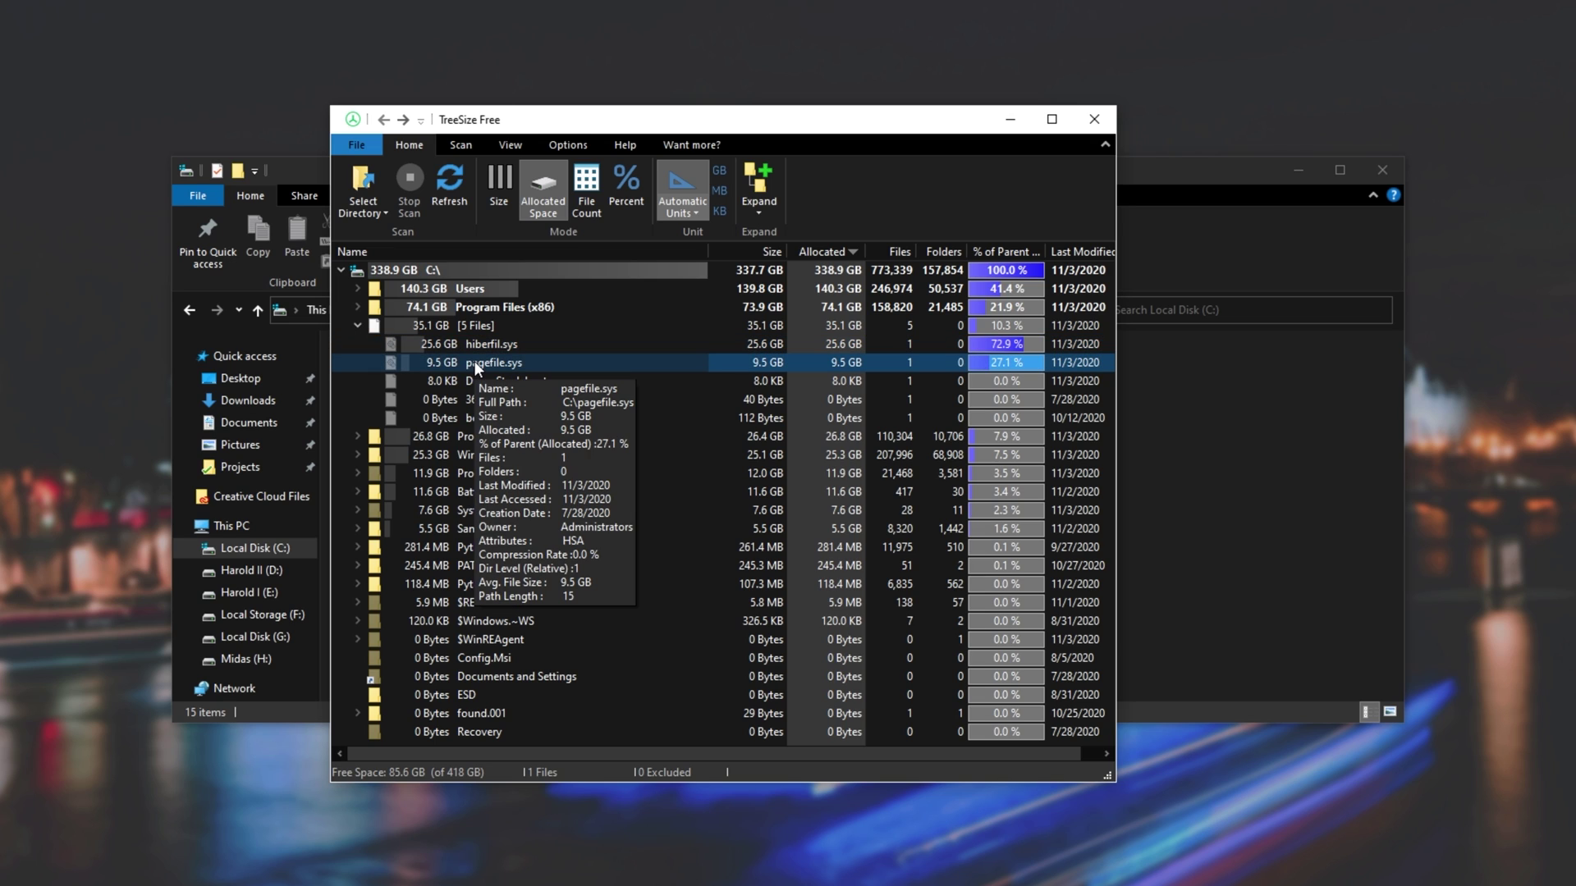
left_click(1010, 120)
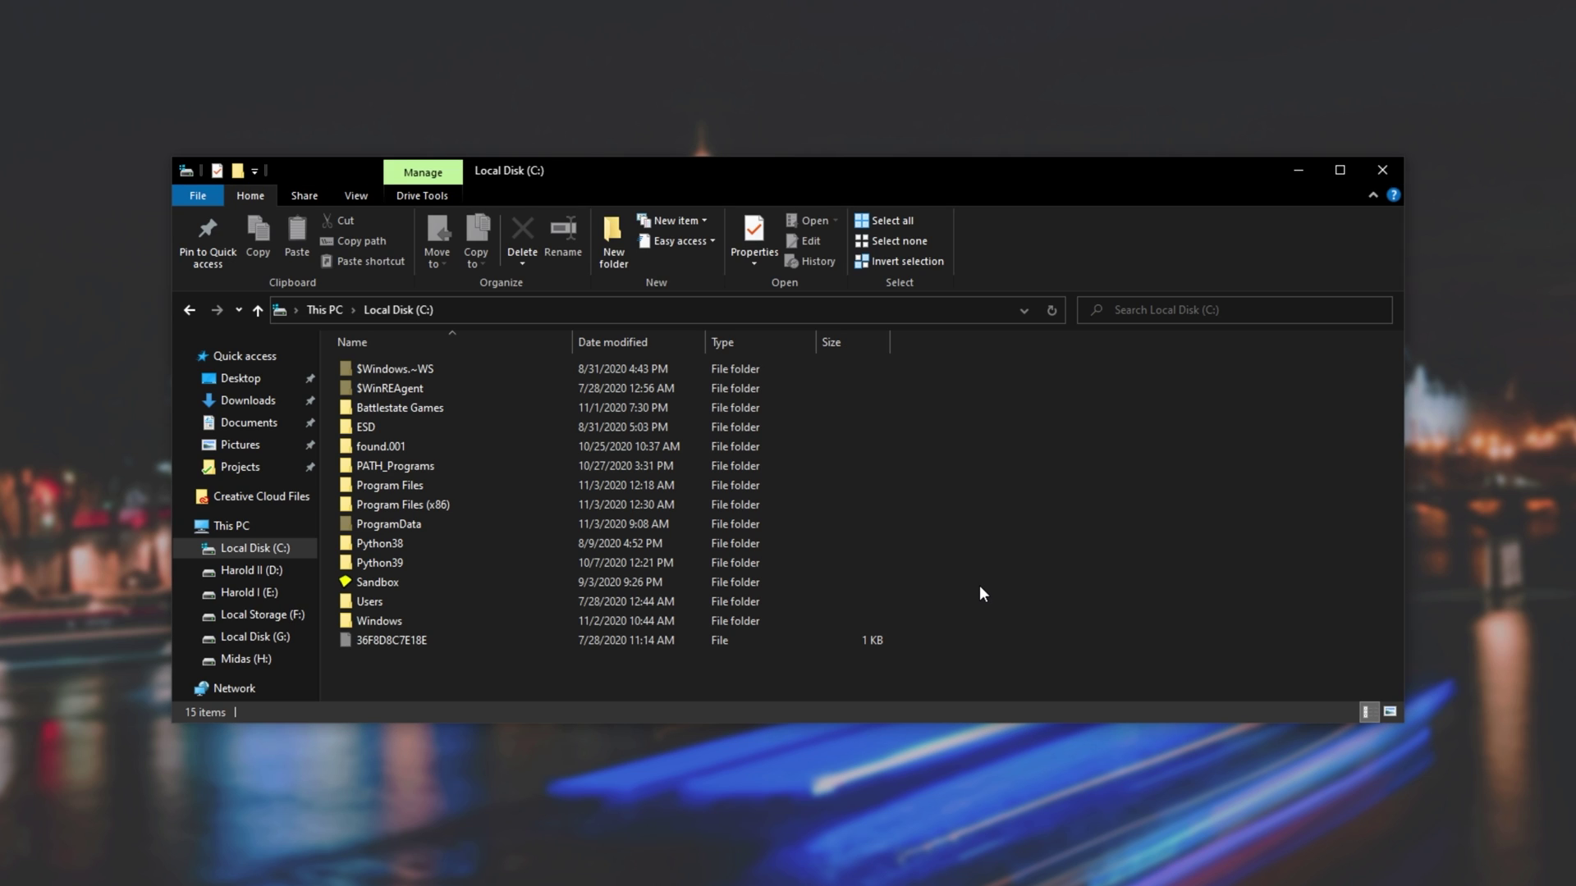
Uncheck 'Hide protected operating system files (Recommended)' in Folder Options, confirm the warning, and apply
left_click(369, 198)
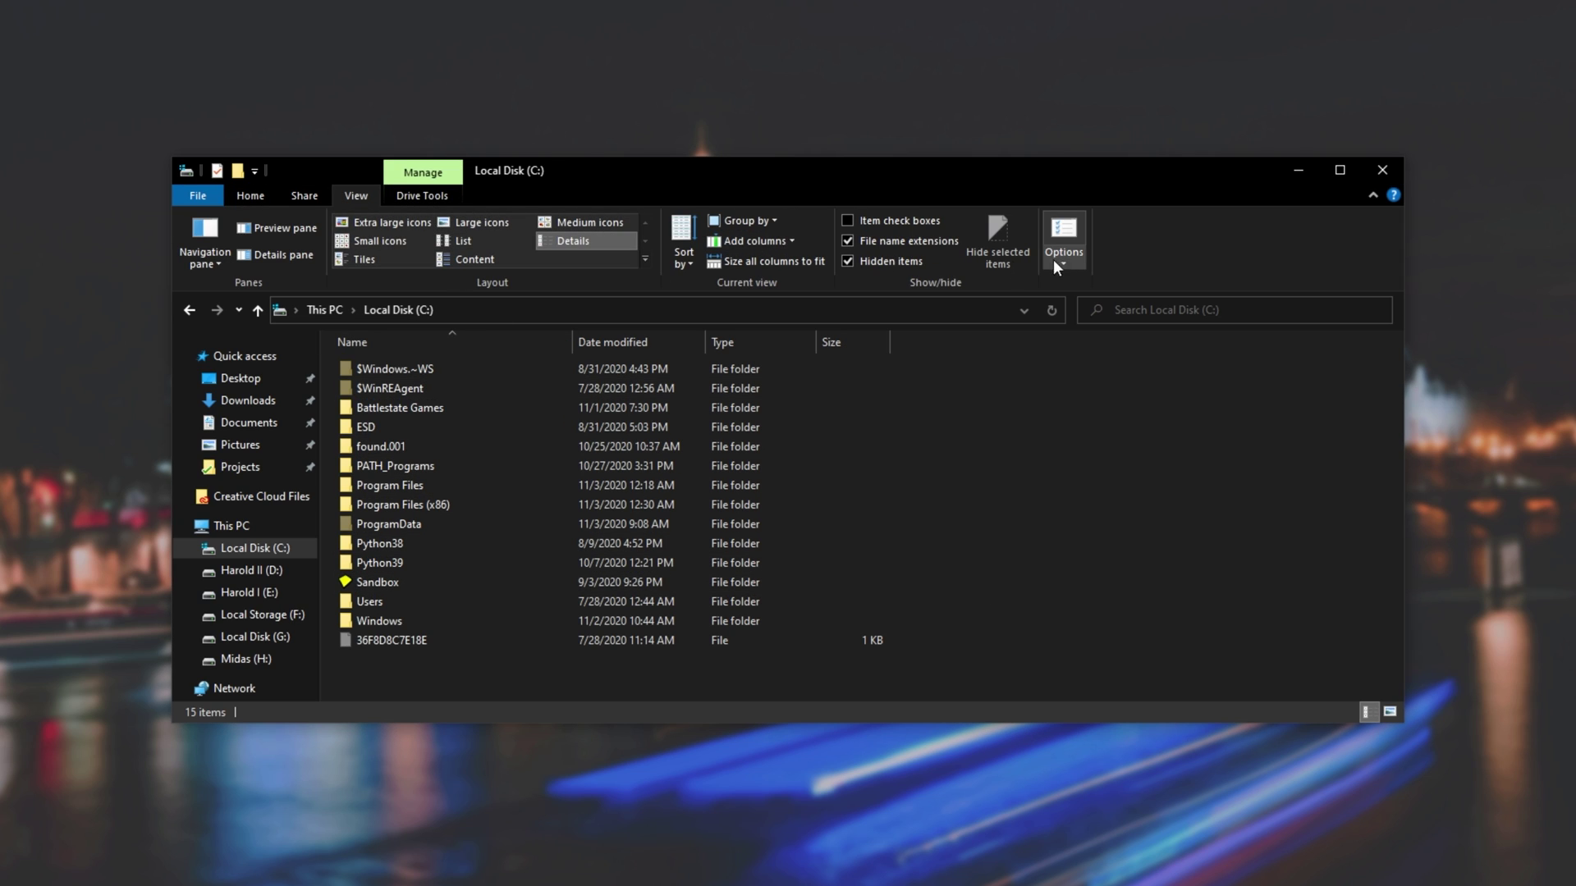
left_click(1072, 238)
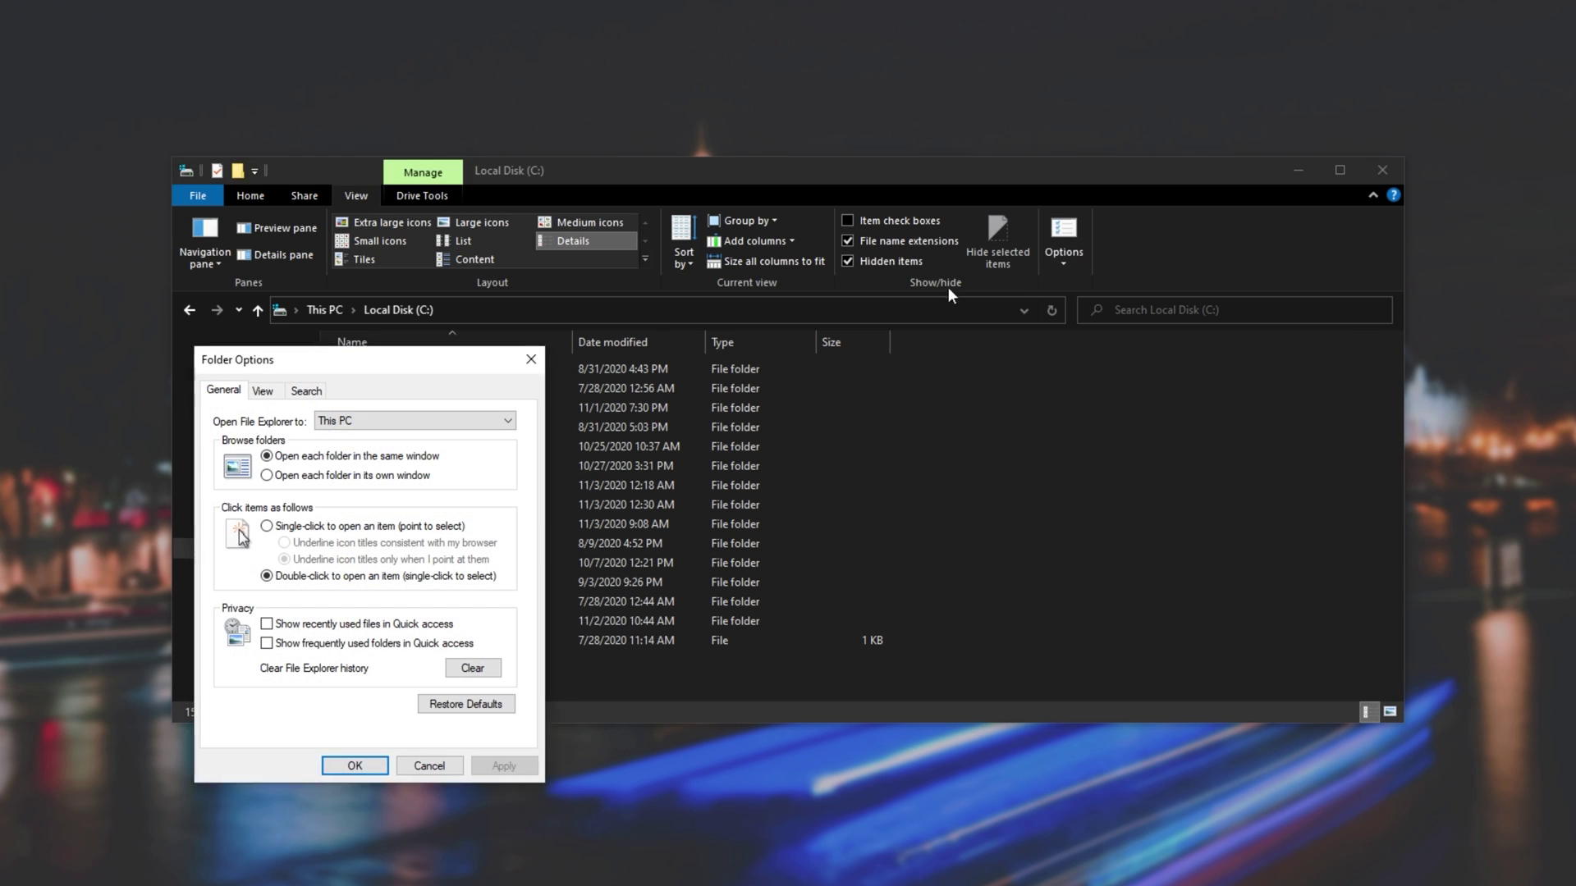
left_click(680, 266)
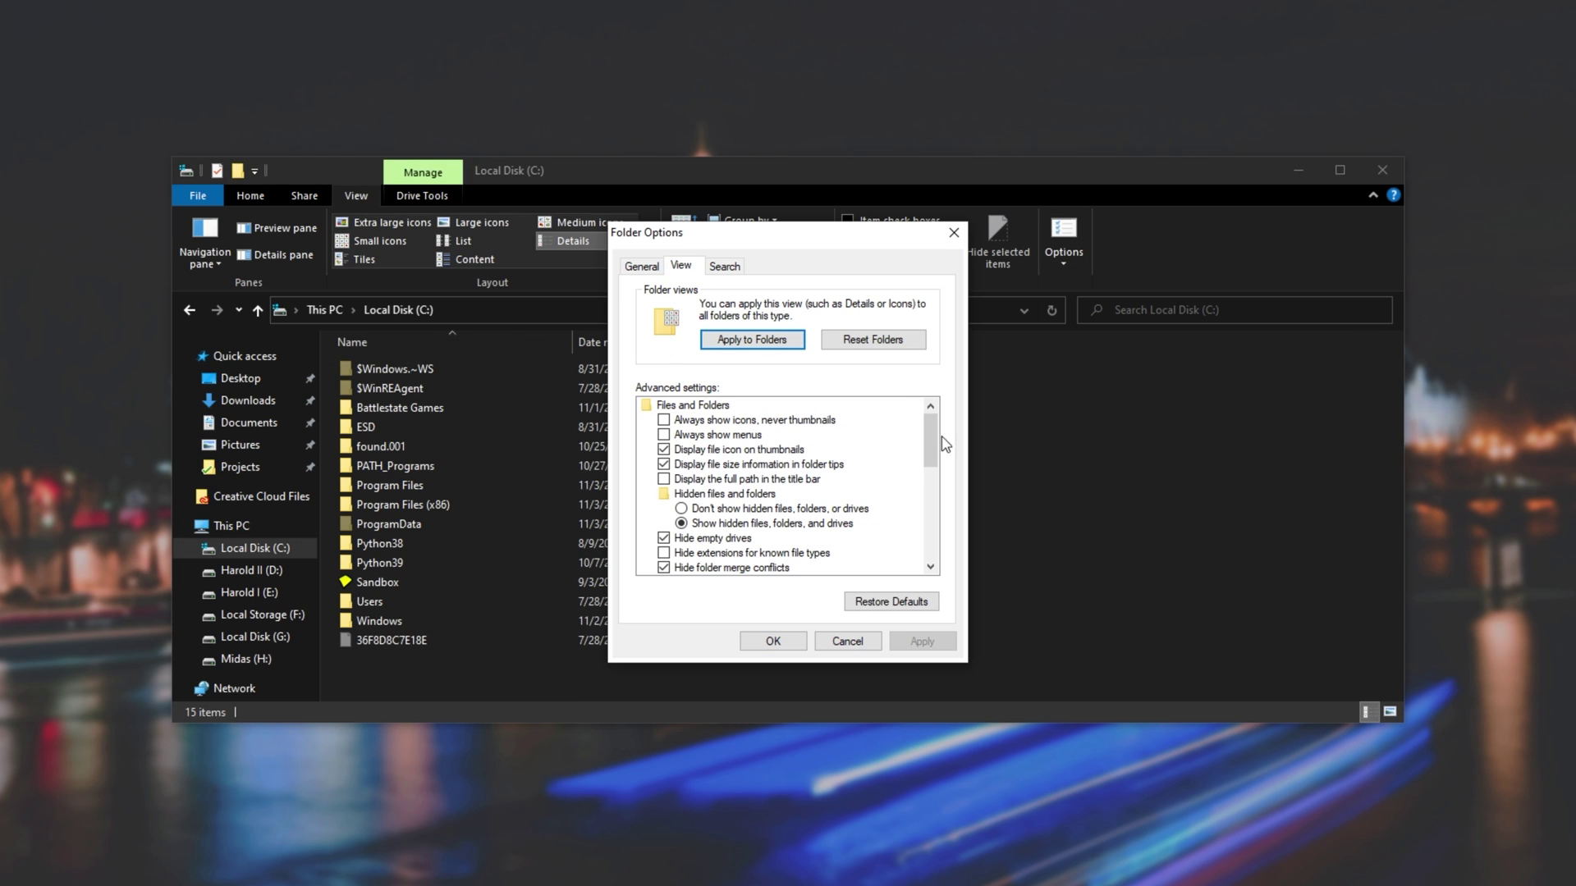
left_click_drag(929, 433, 929, 461)
left_click(678, 496)
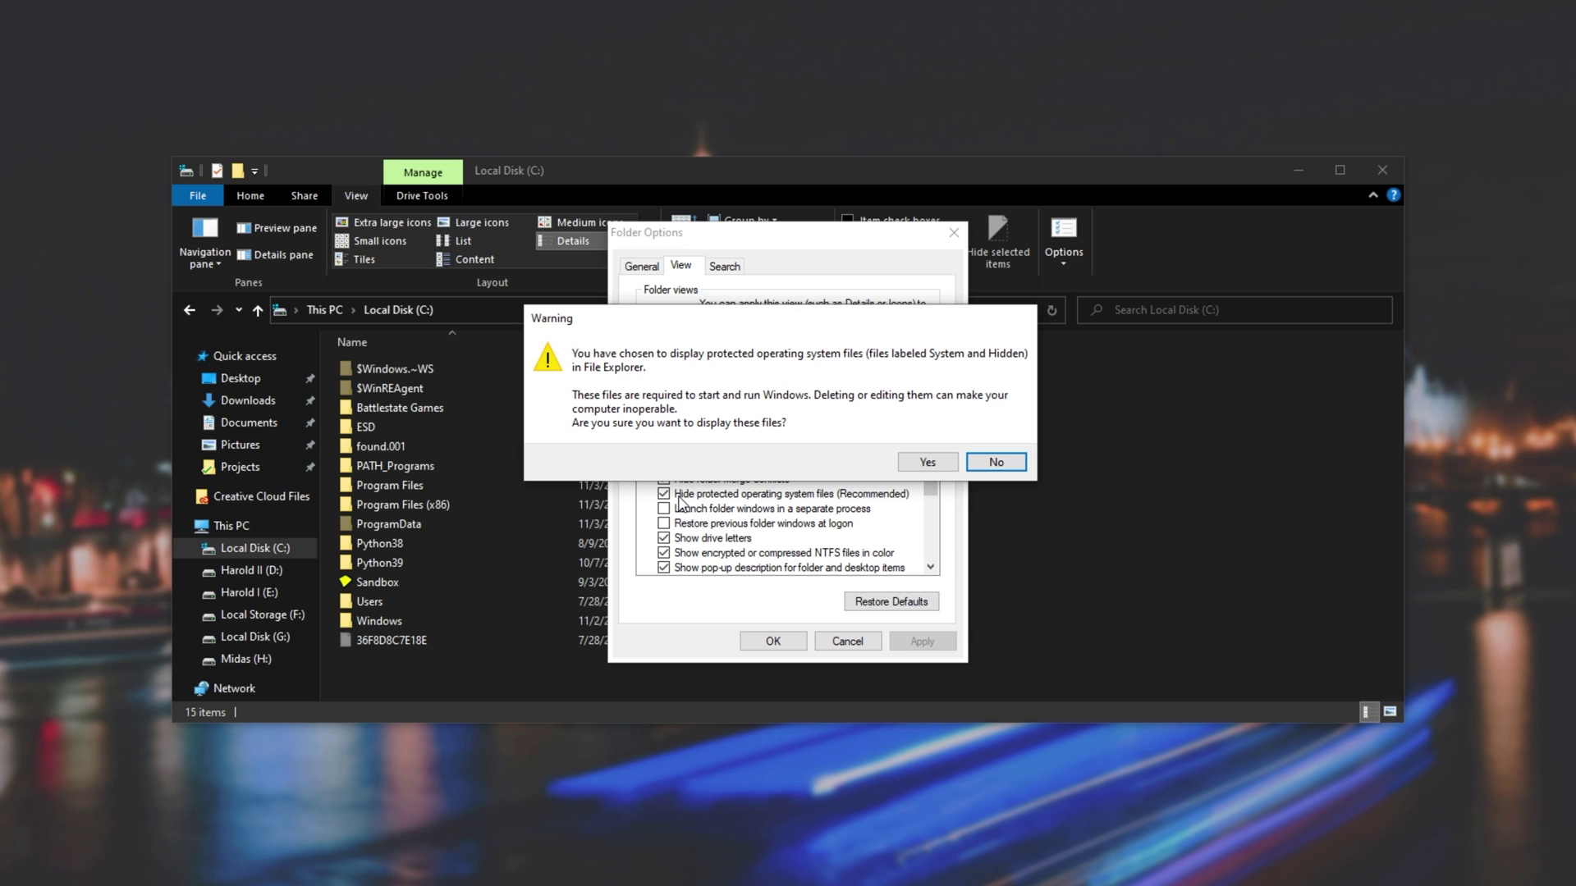
left_click(923, 463)
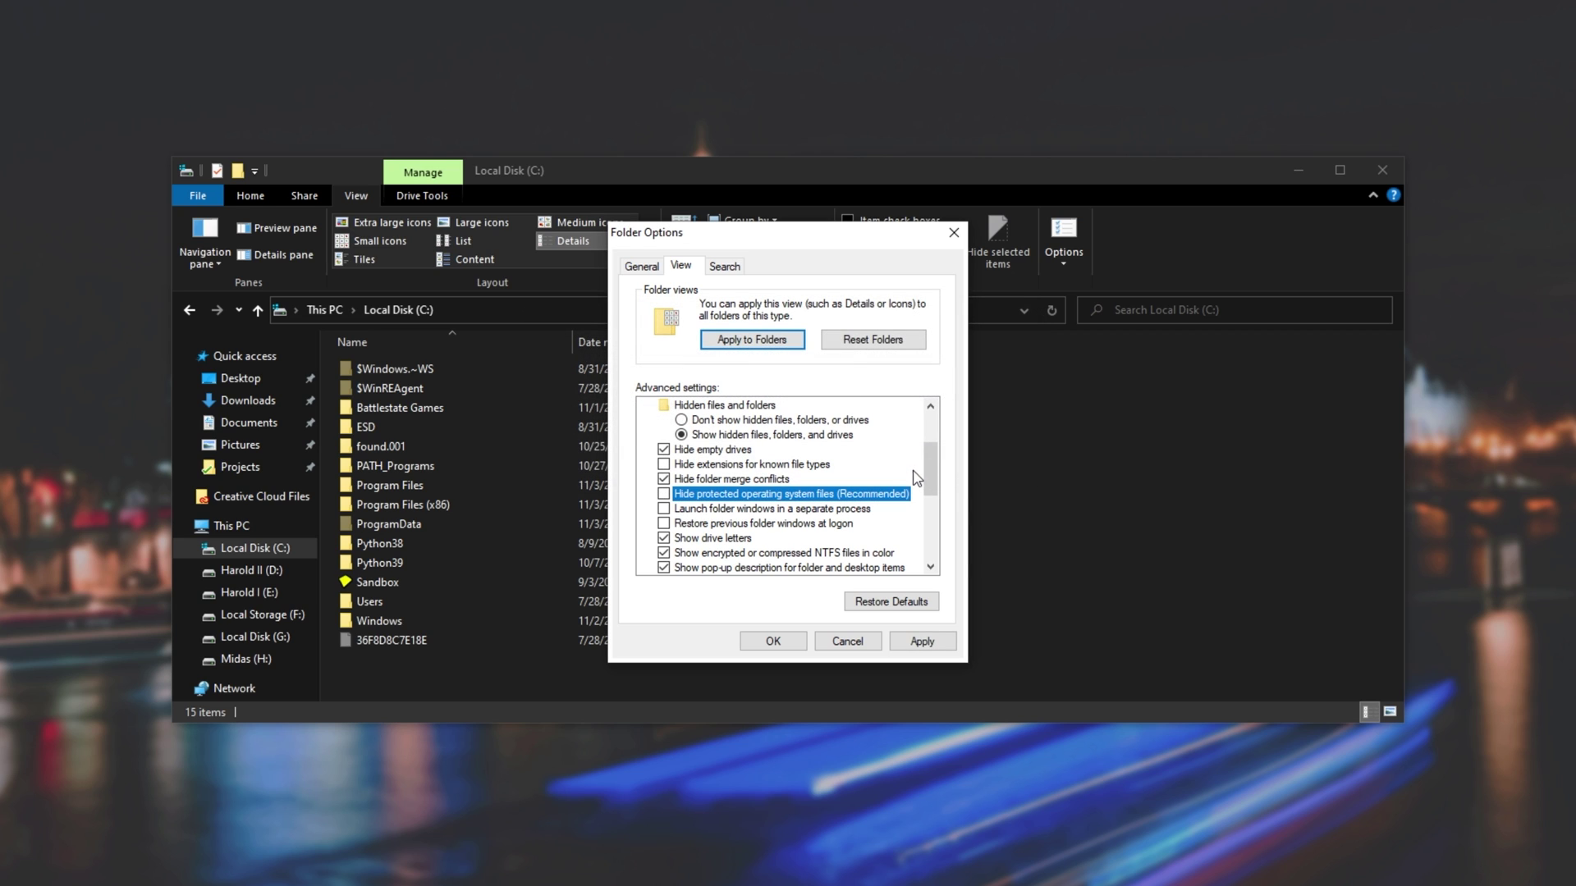
left_click(922, 641)
left_click(802, 649)
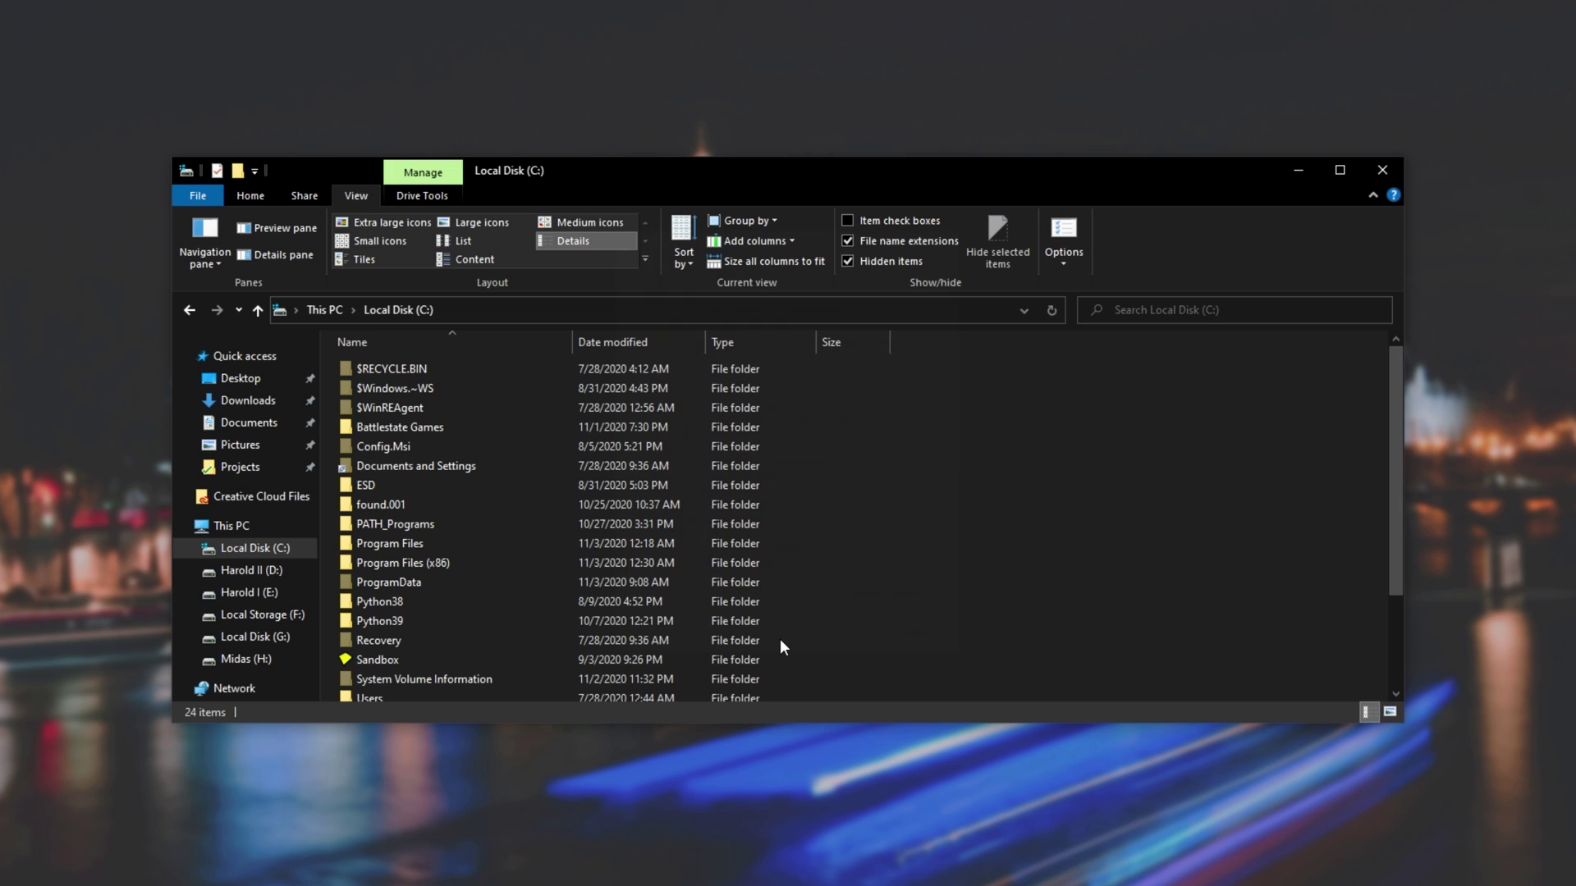
Enlarge the window and autofit Size: hiberfil.sys 26,810,136 KB, pagefile.sys 9,961,472 KB
left_click_drag(794, 721, 789, 791)
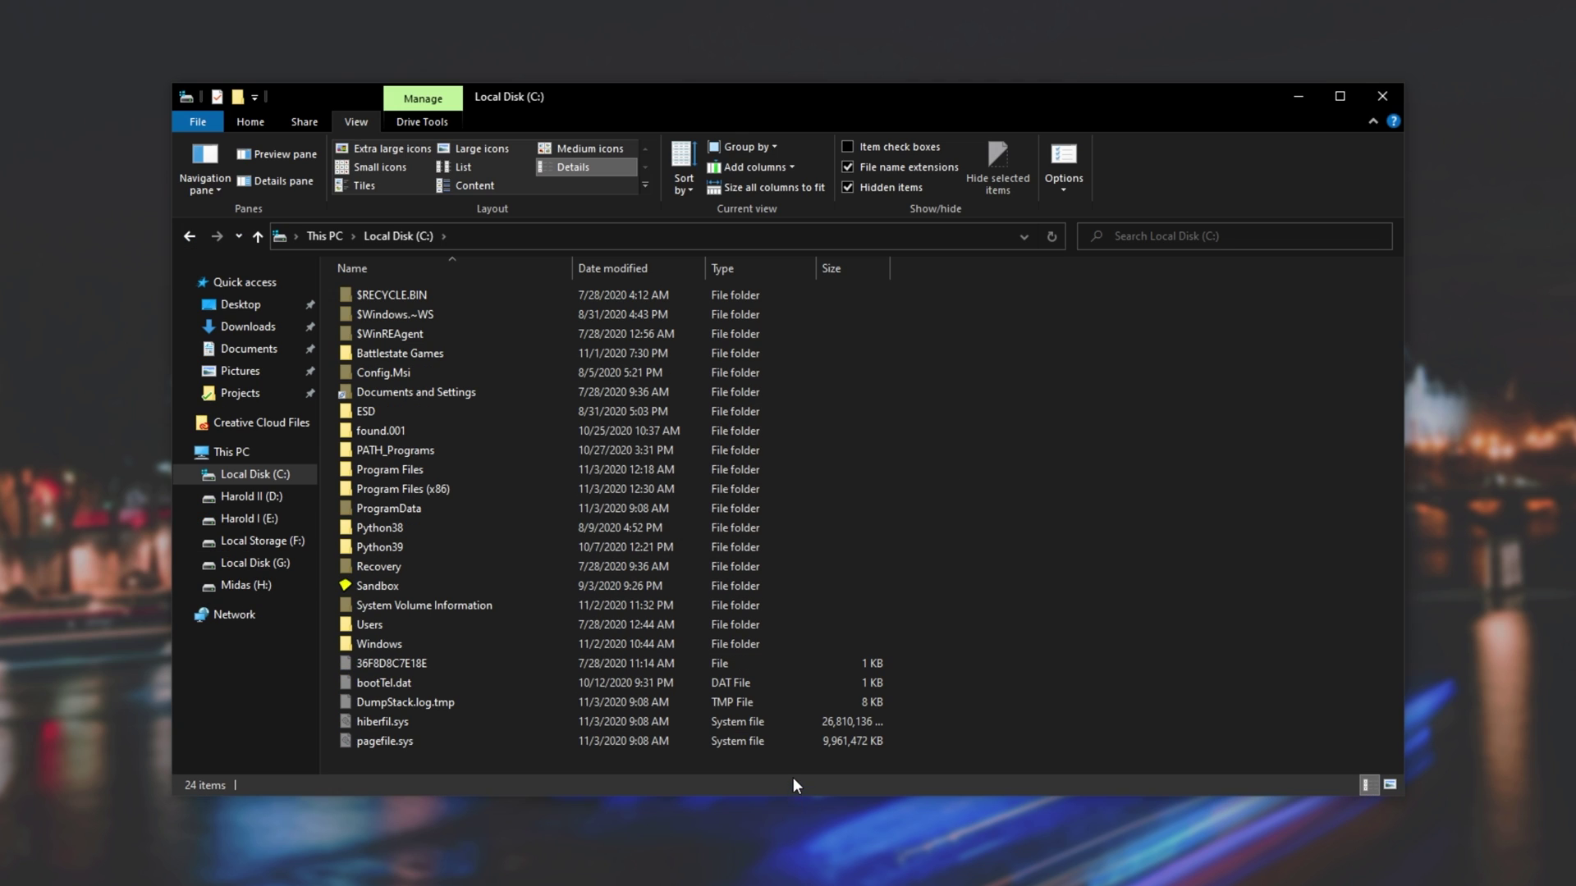
left_click(768, 721)
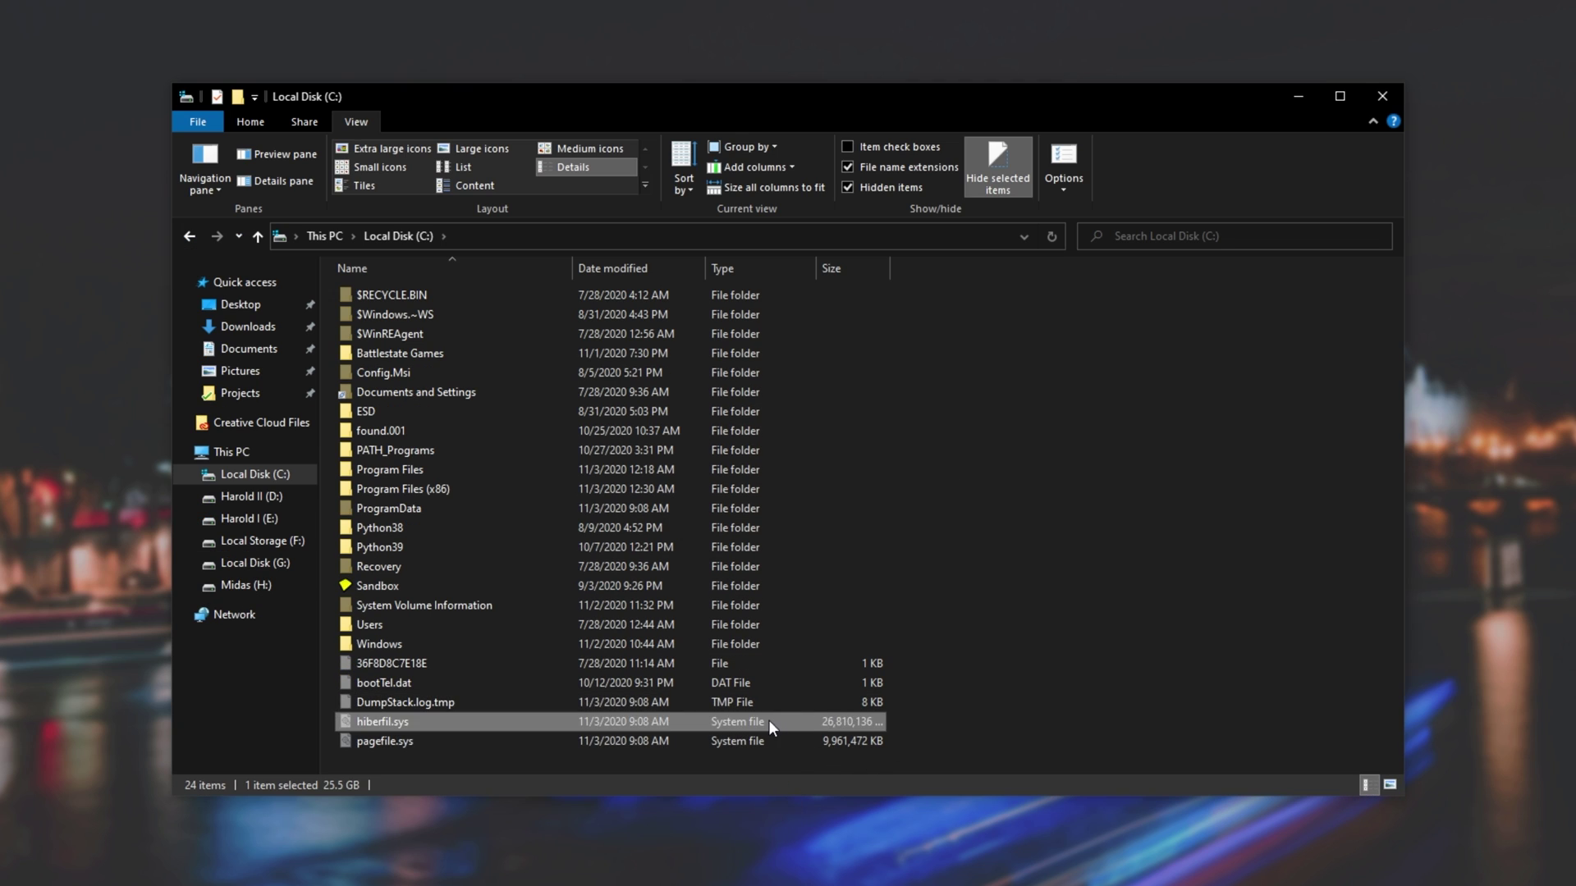
left_click(768, 739, "ctrl")
double_click(889, 269)
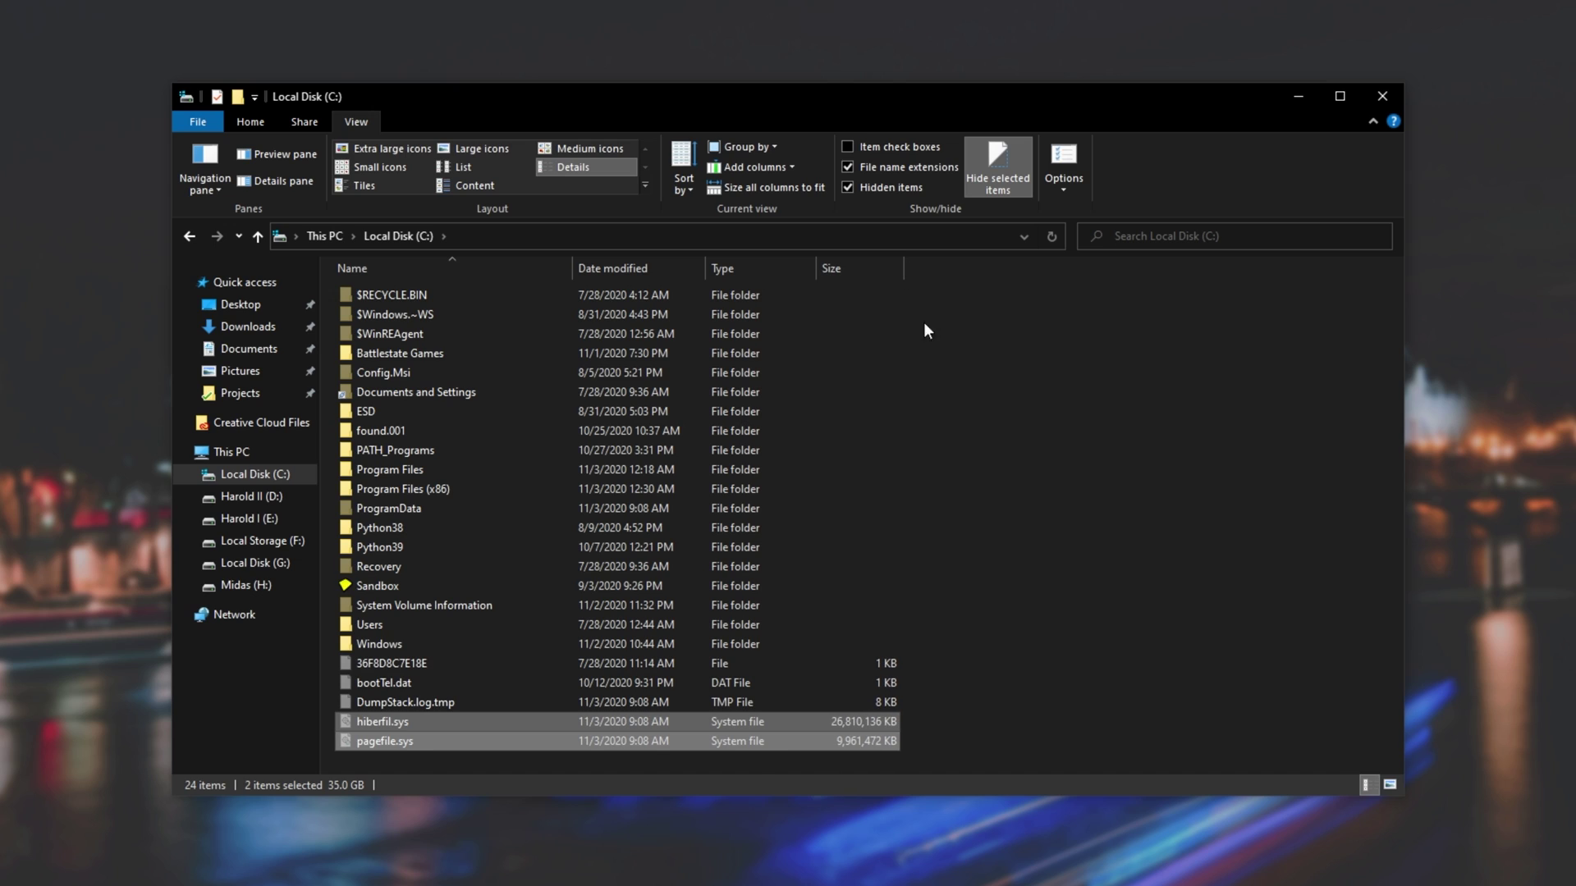
left_click(768, 722)
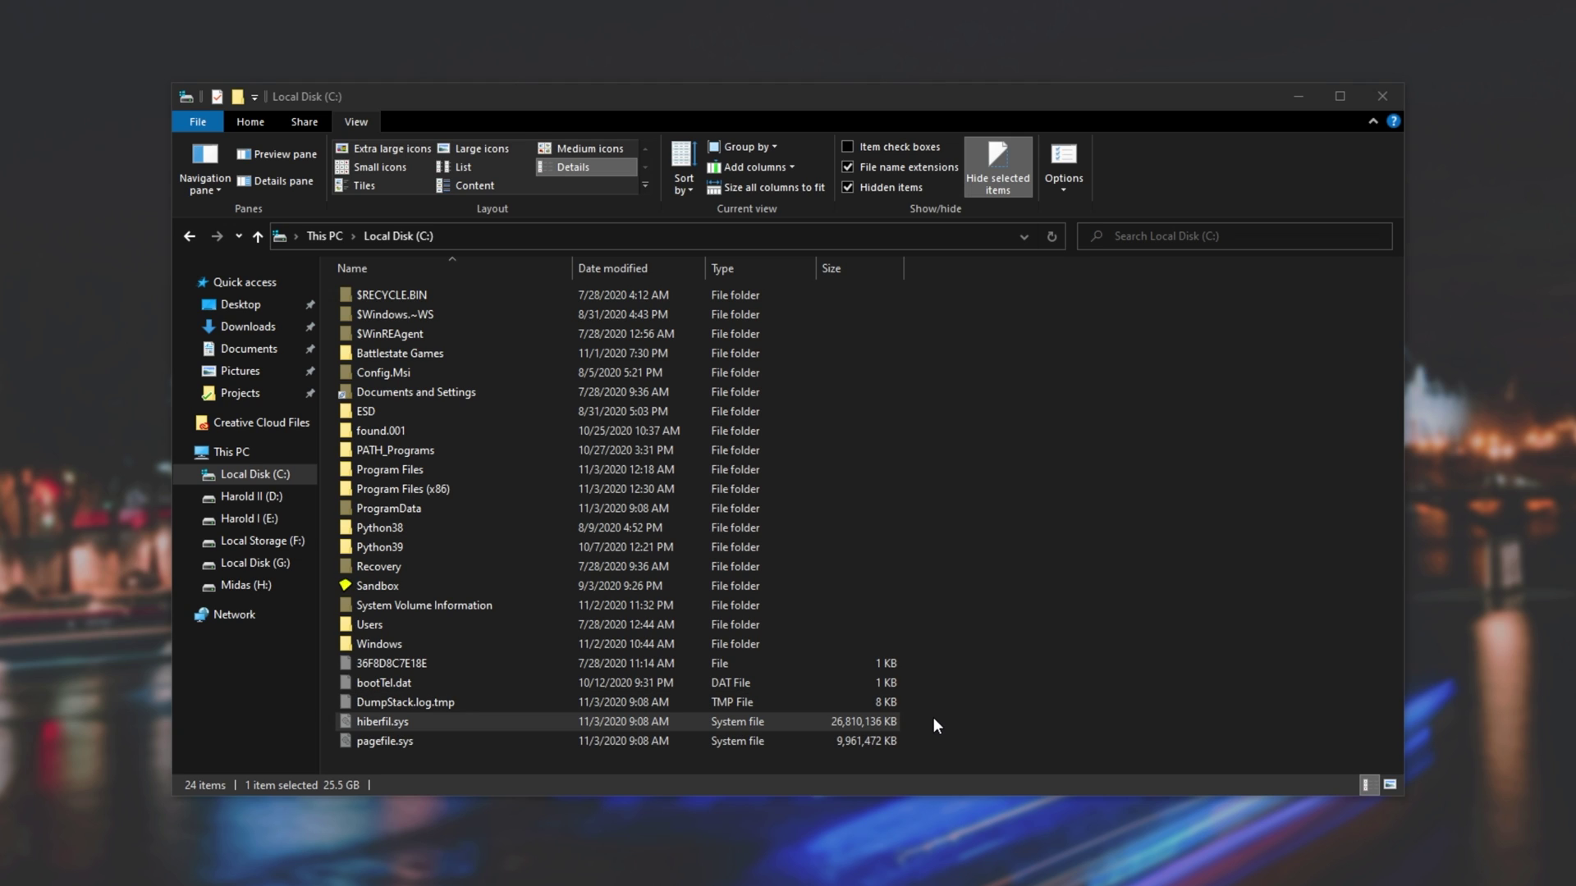
left_click(874, 724, "ctrl")
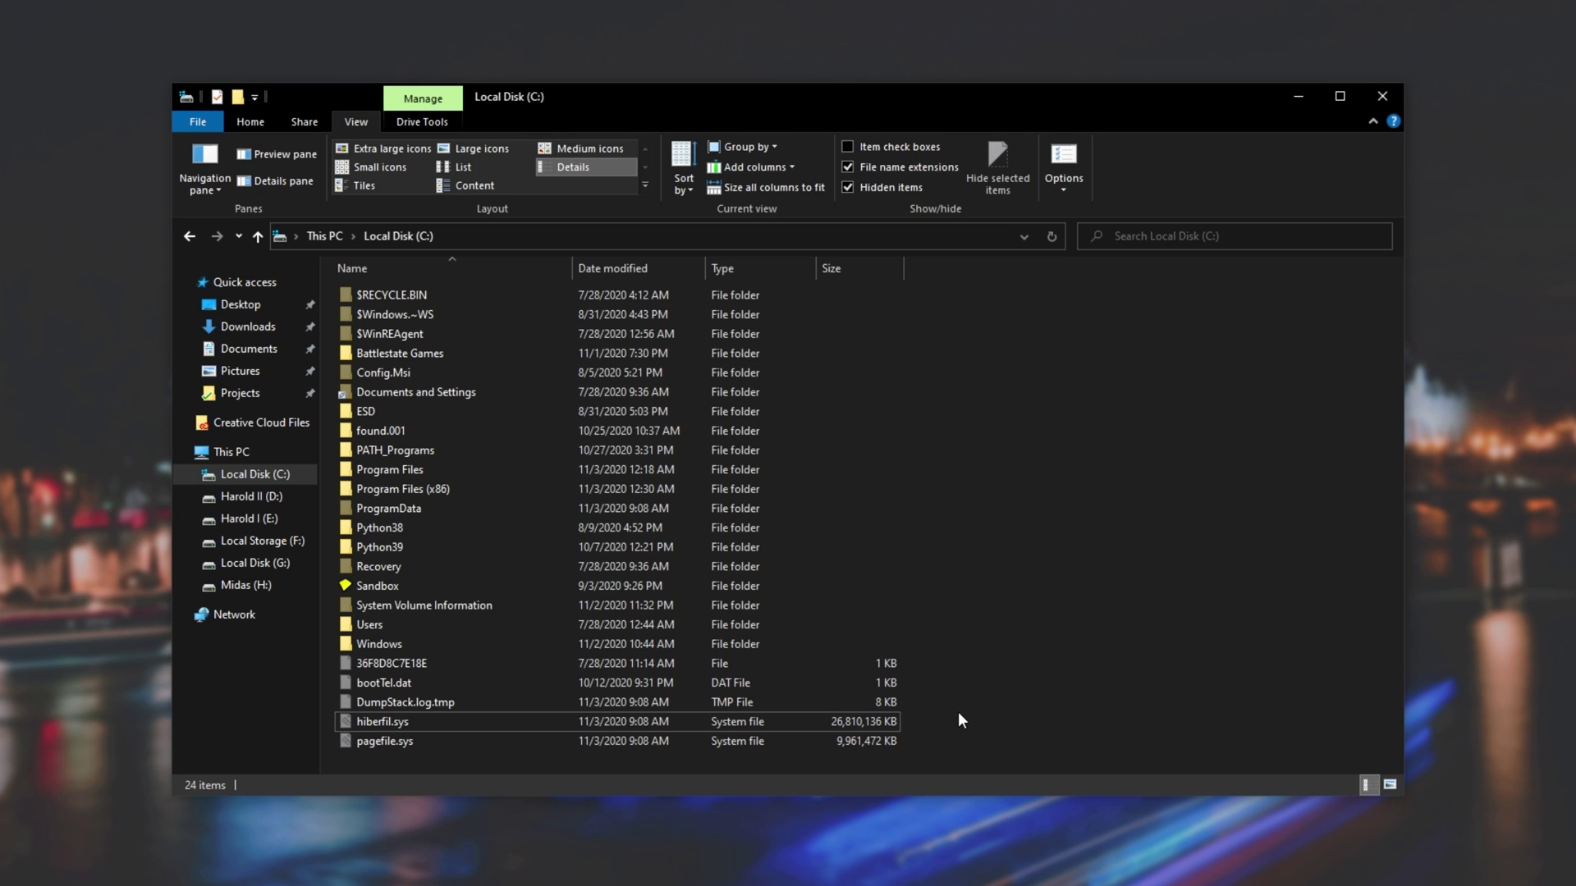
Look at the Start menu's power options, then dismiss the Start menu
key("super")
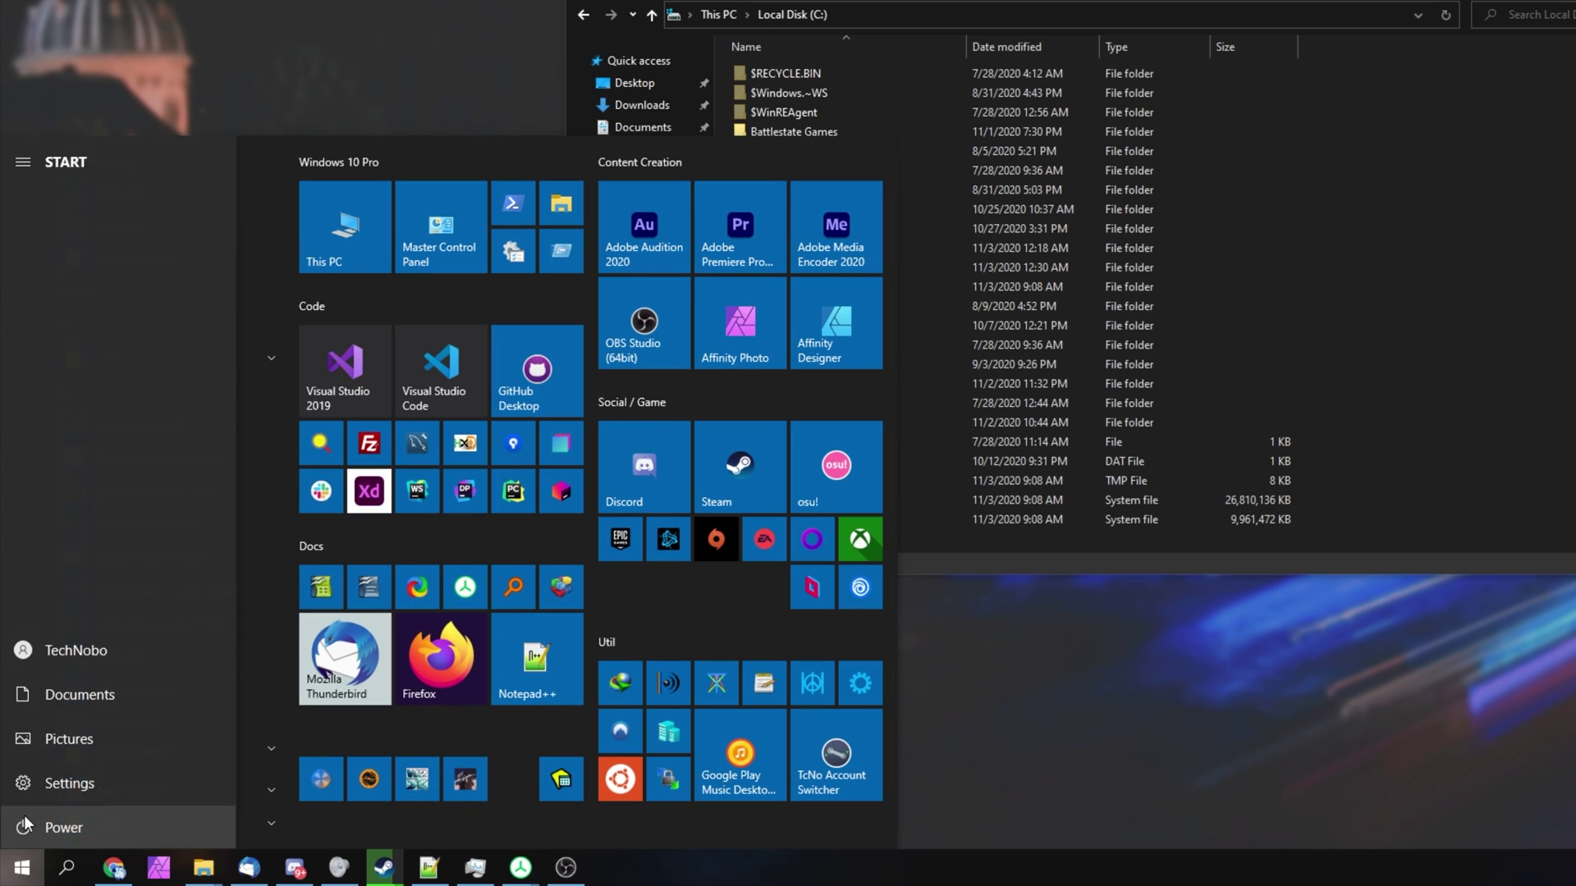
left_click(24, 823)
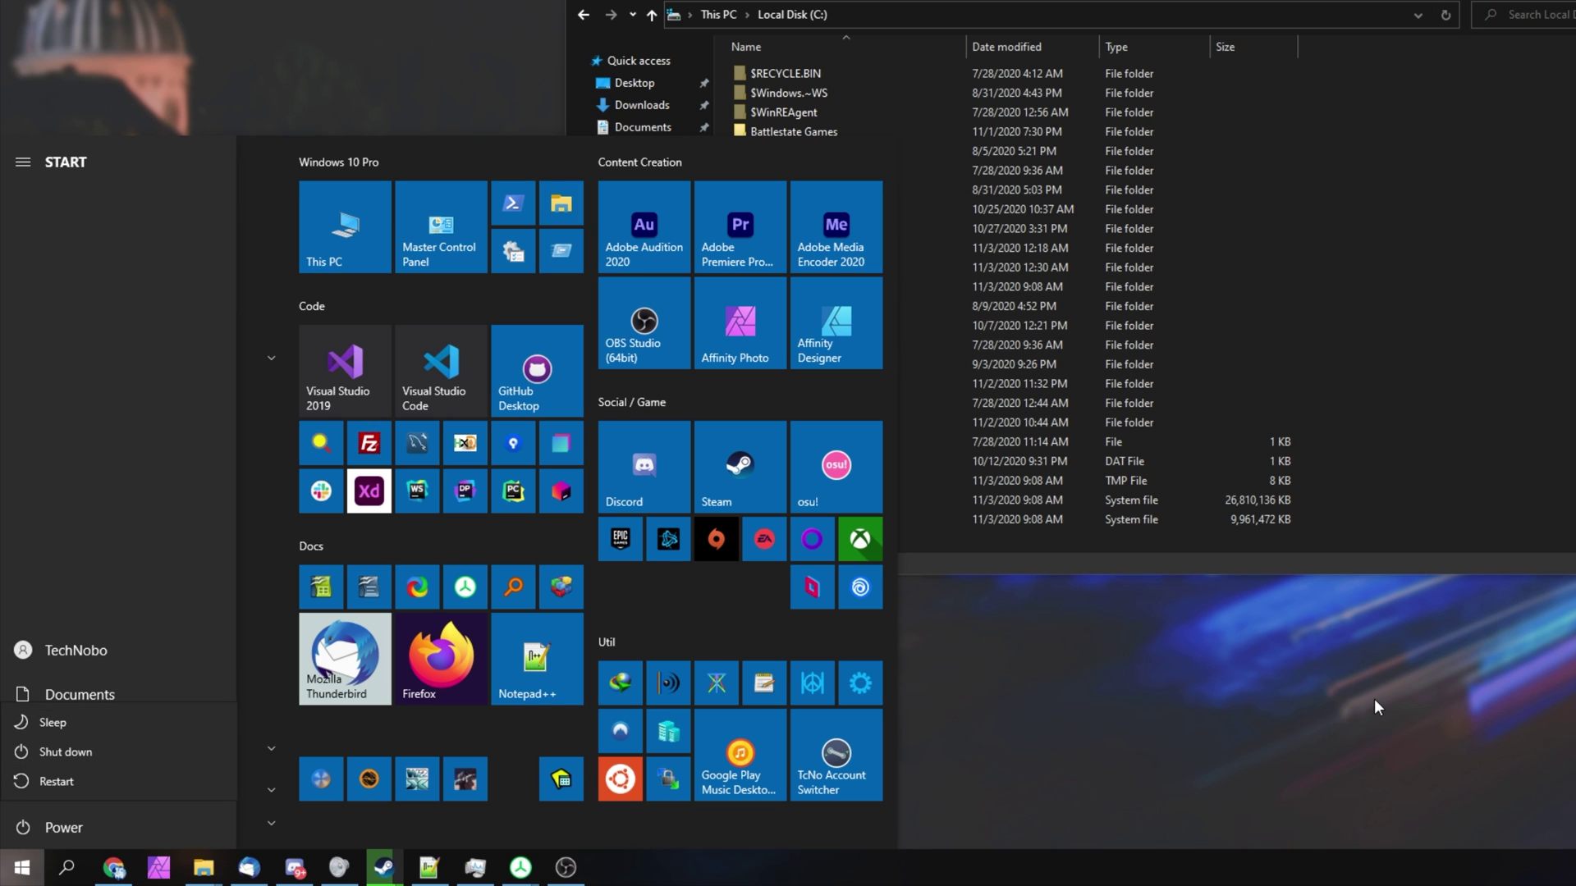
key("Escape")
left_click(1408, 663)
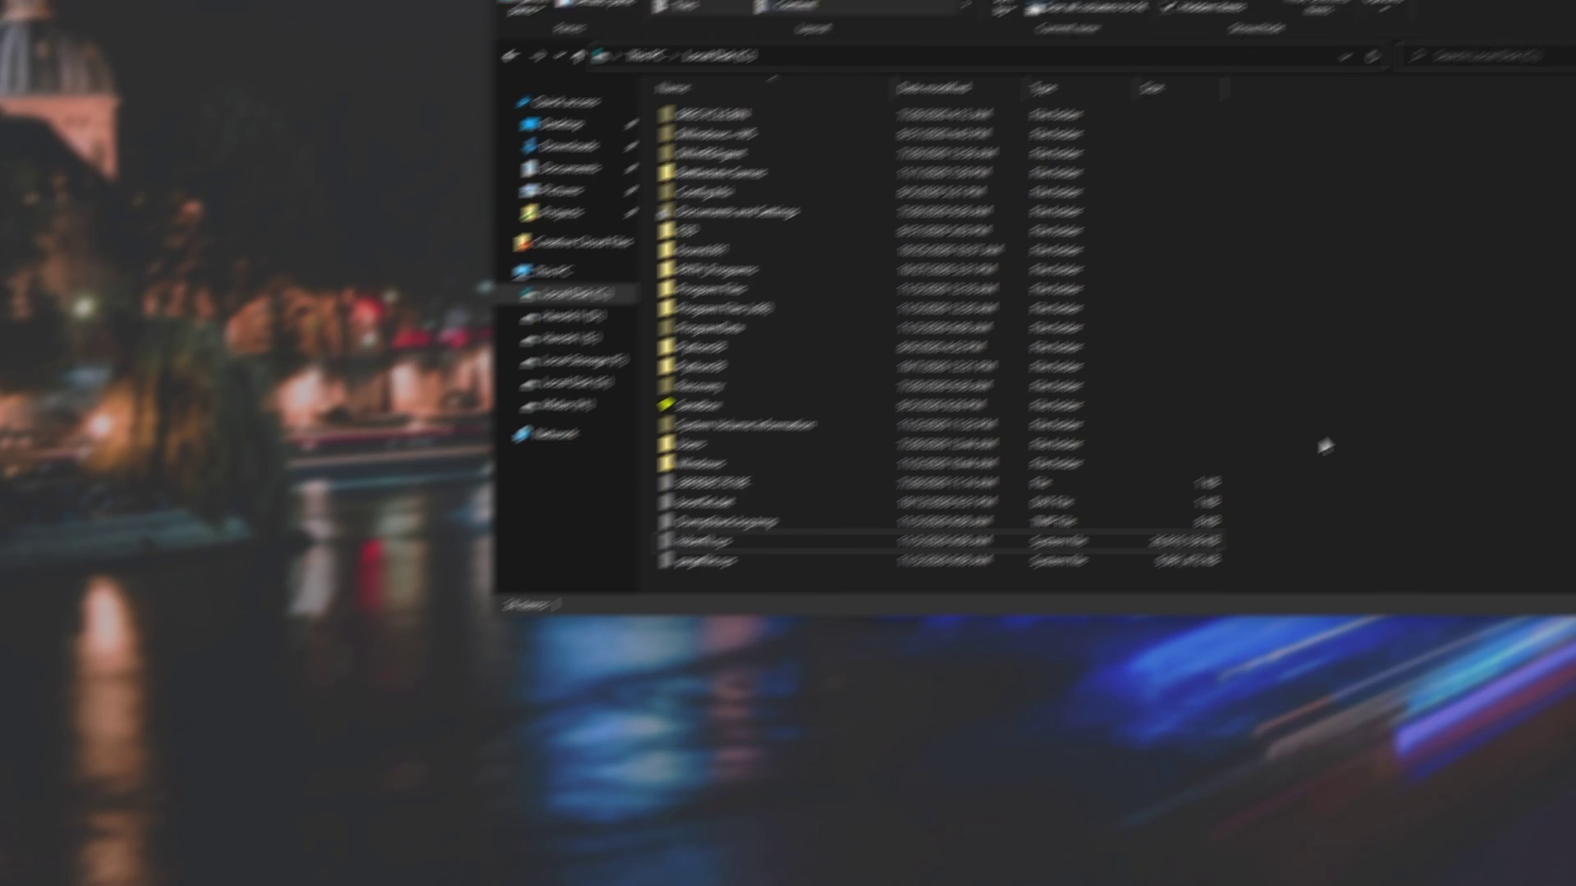
Search Start for cmd and bring up Command Prompt's Run as administrator option
key("super")
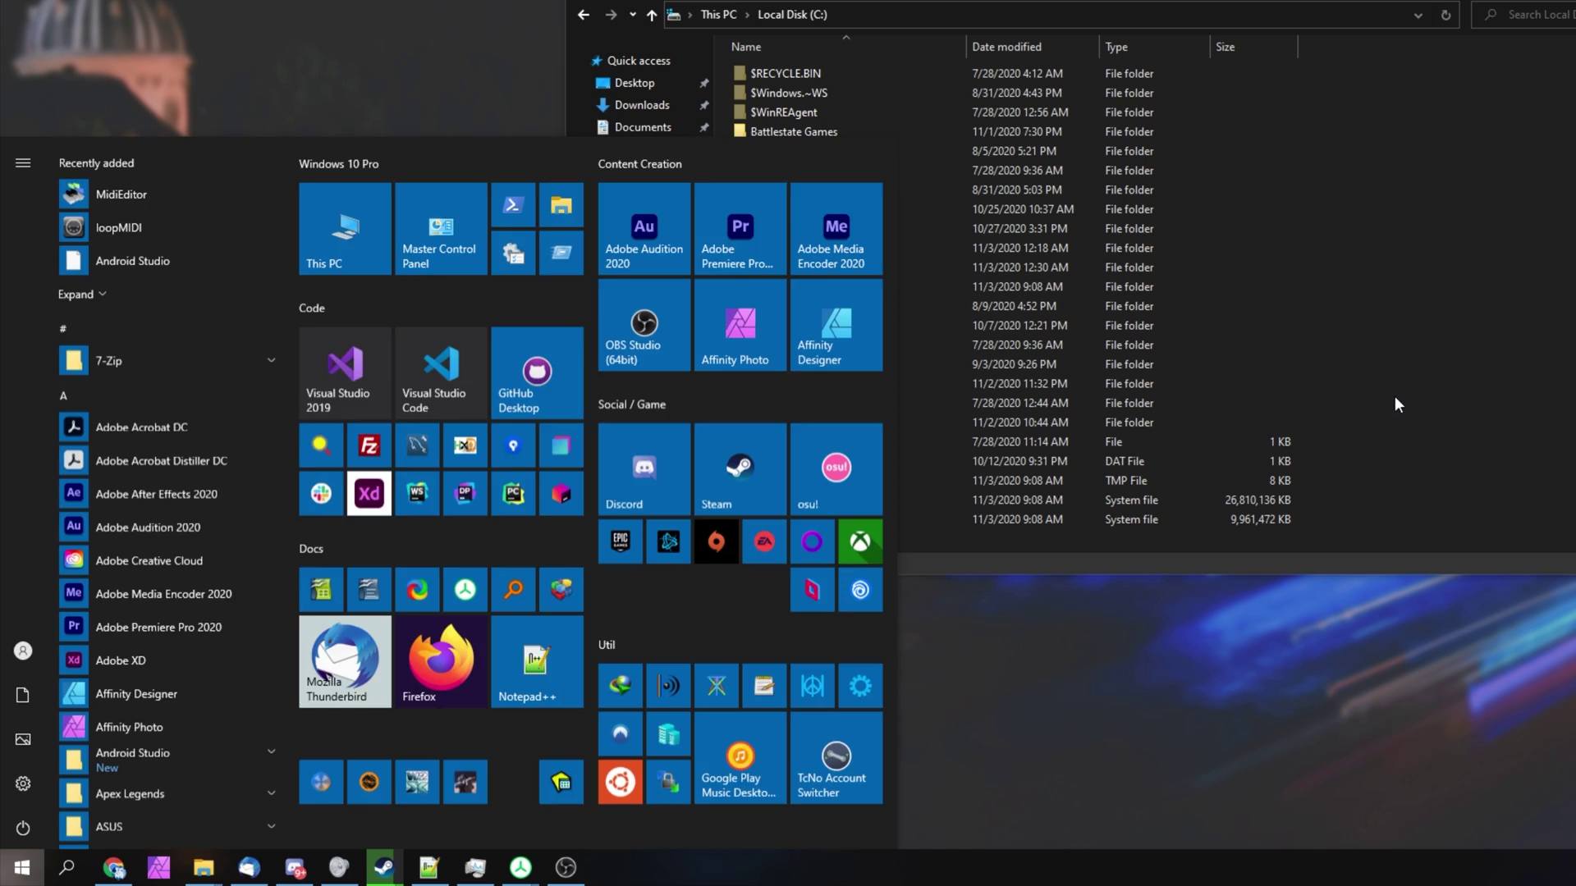
type("cmd")
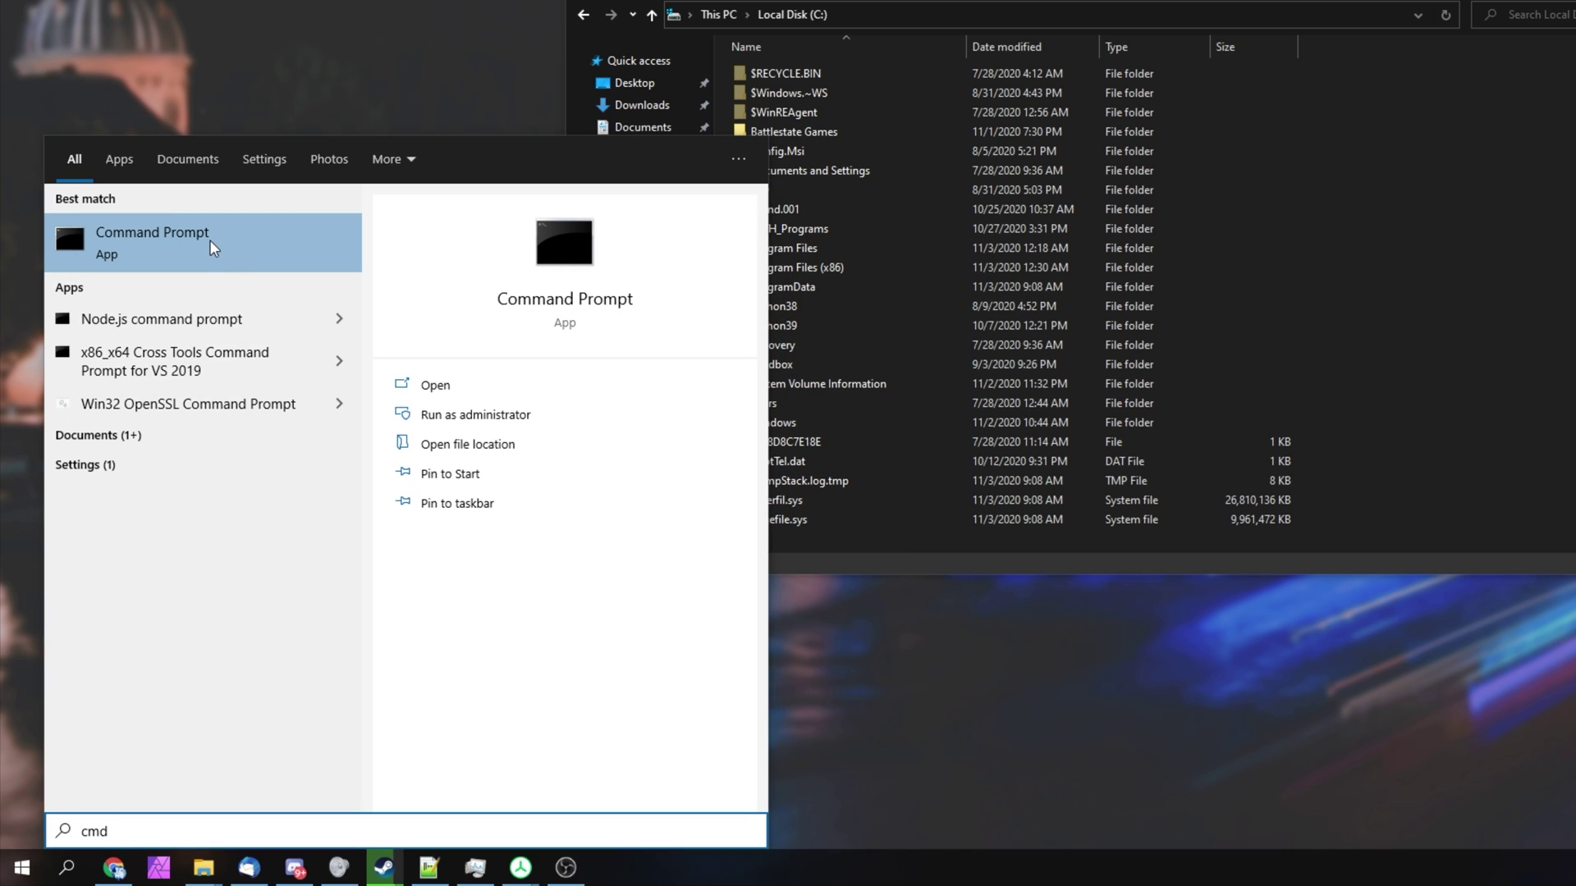
right_click(244, 246)
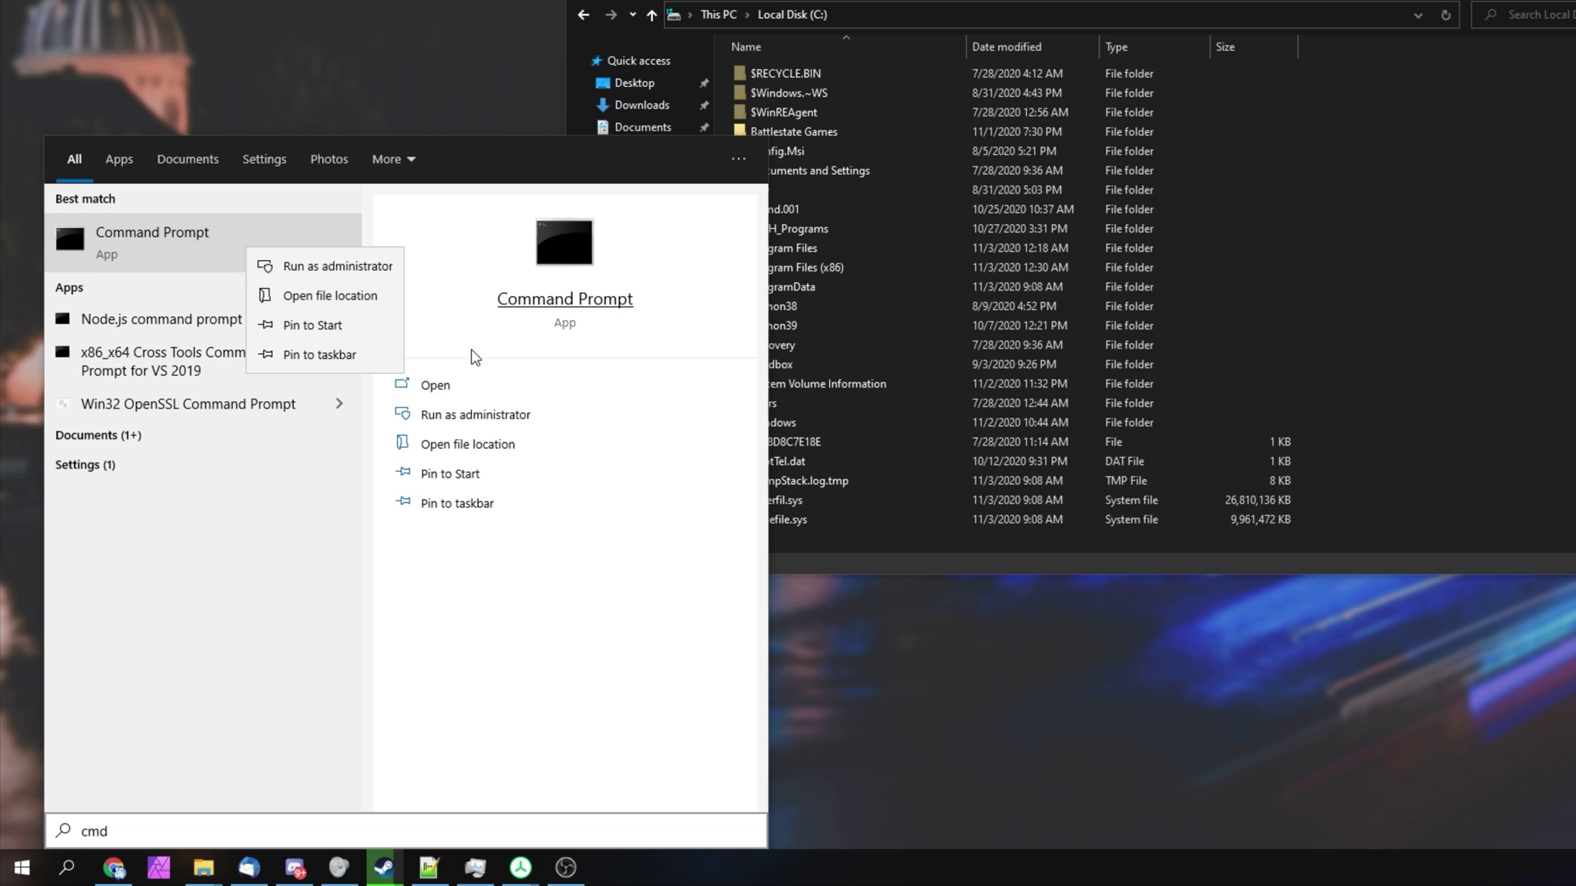
Run 'powercfg -h off' in an administrator Command Prompt, then return to the C: listing
left_click(485, 422)
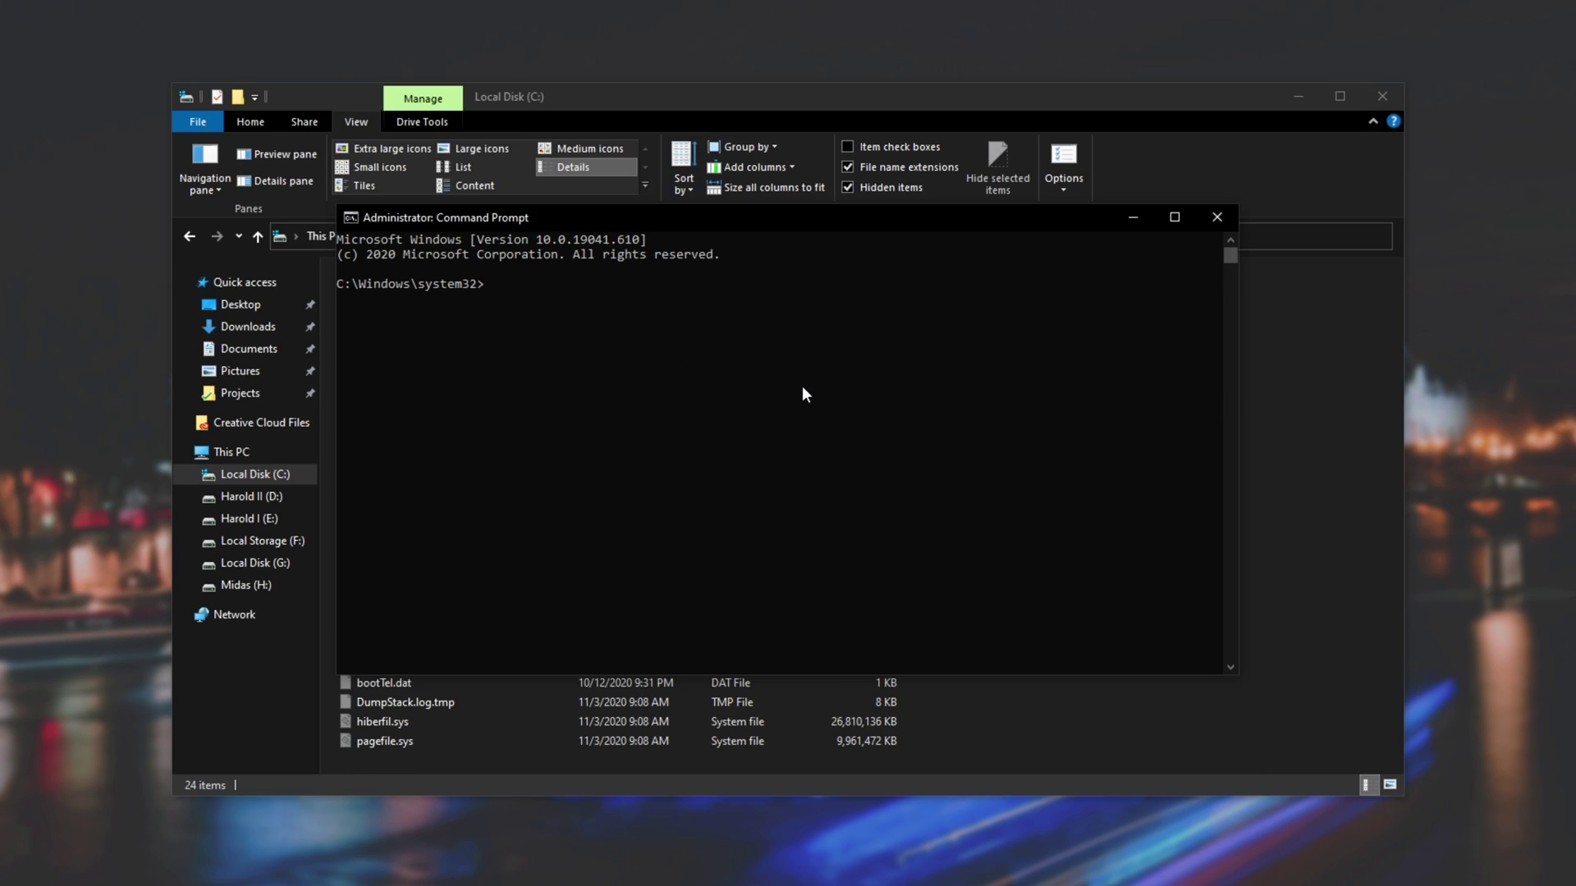
type("powercfg -h off")
key("Return")
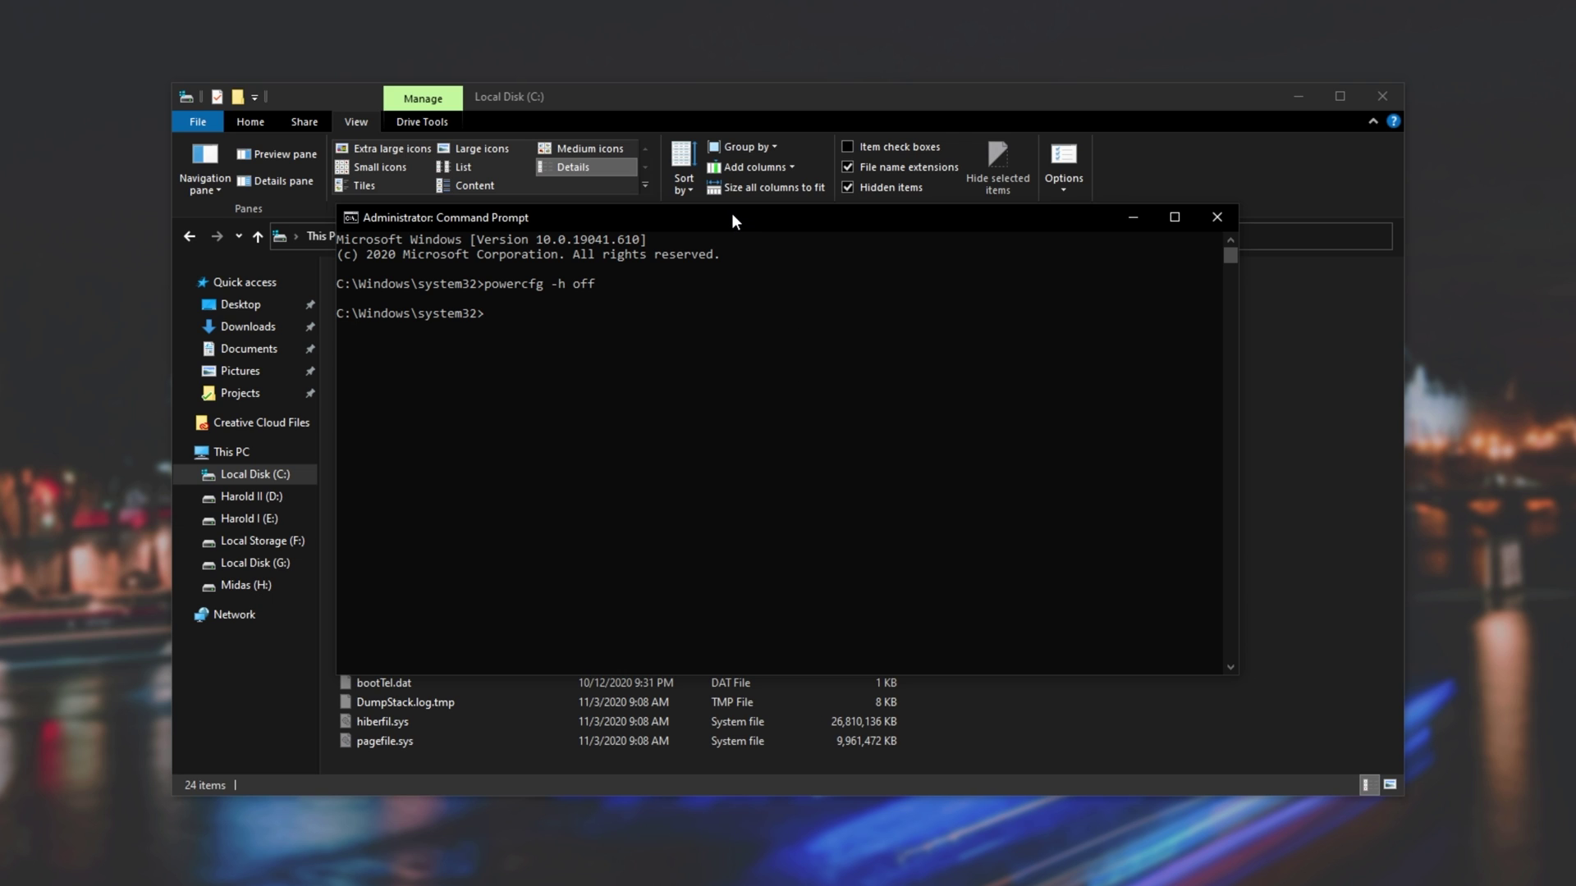
left_click_drag(731, 213, 1010, 244)
left_click(1239, 189)
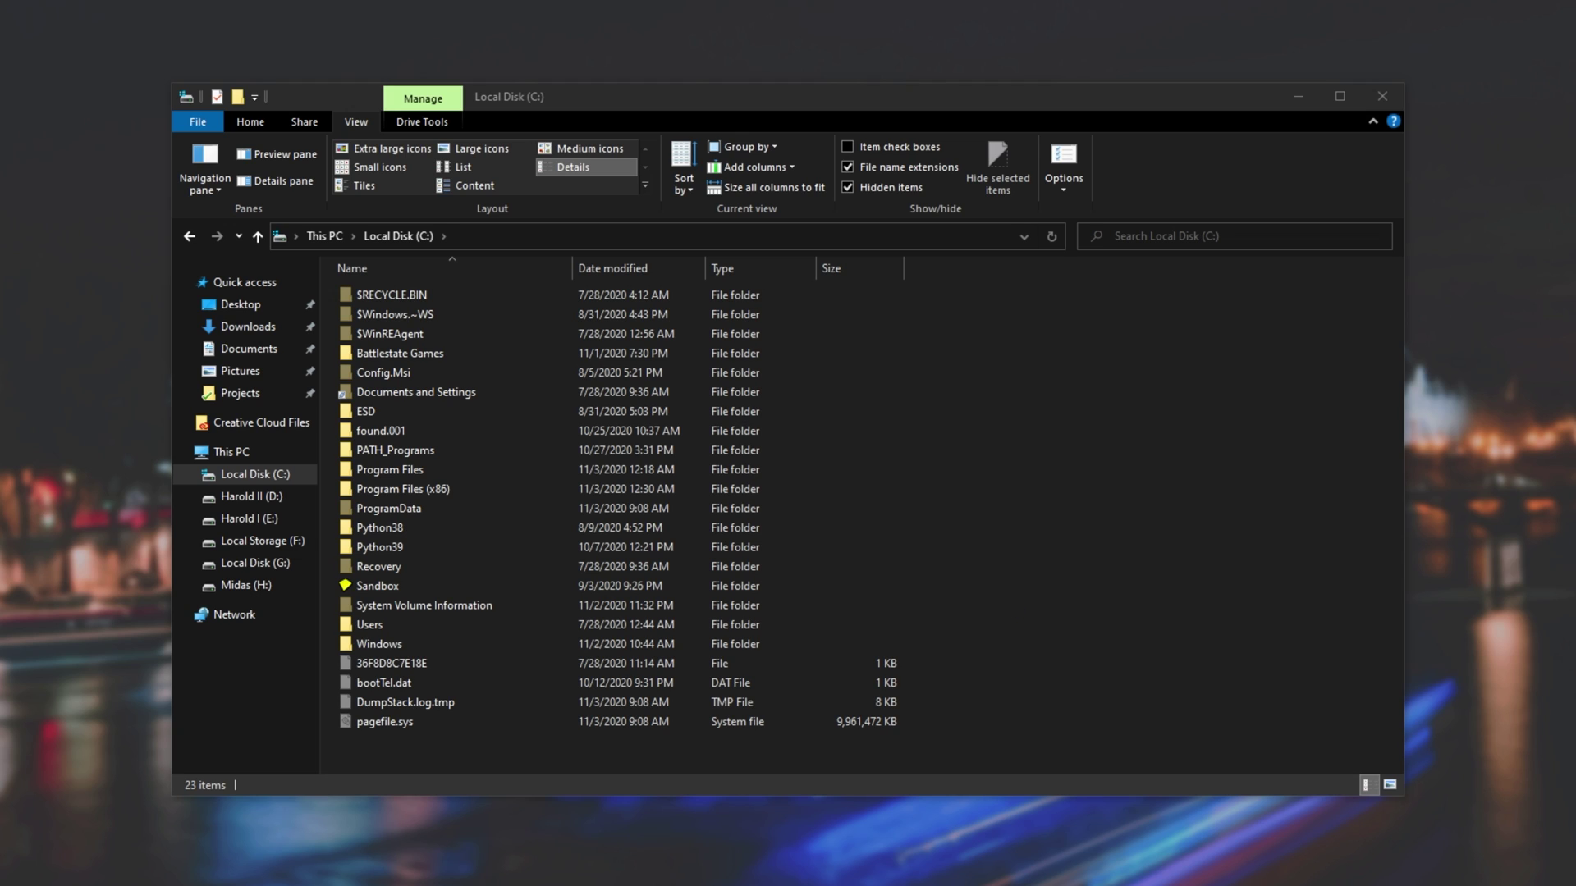
Minimize the Home ribbon so the C: listing fills the window, then launch Task Manager from the taskbar
left_click(766, 721)
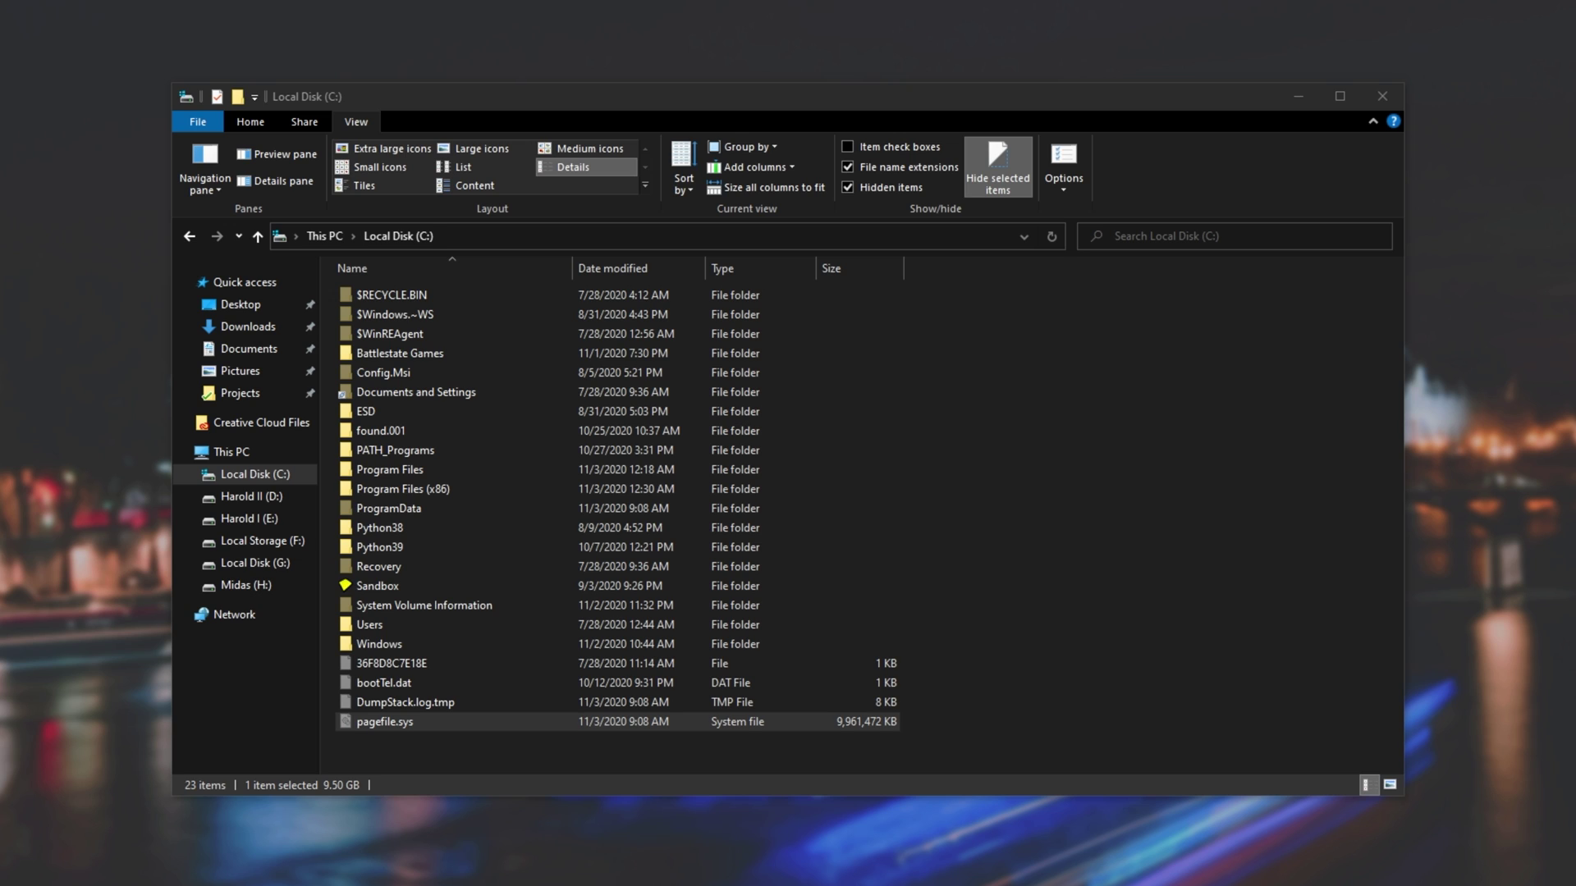
left_click(362, 128)
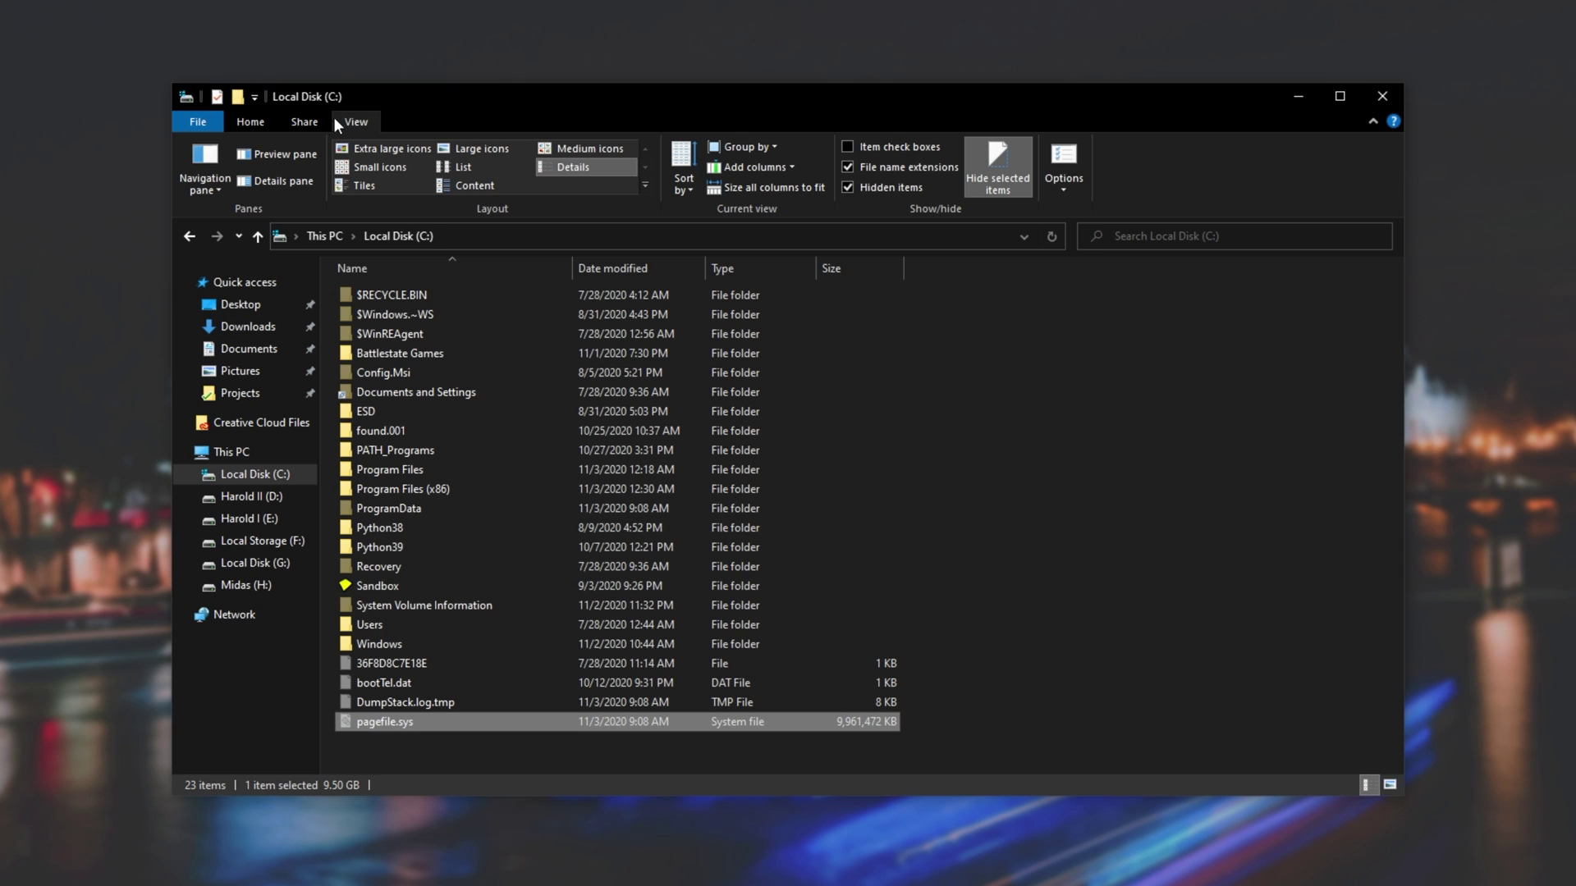
left_click(251, 122)
double_click(251, 122)
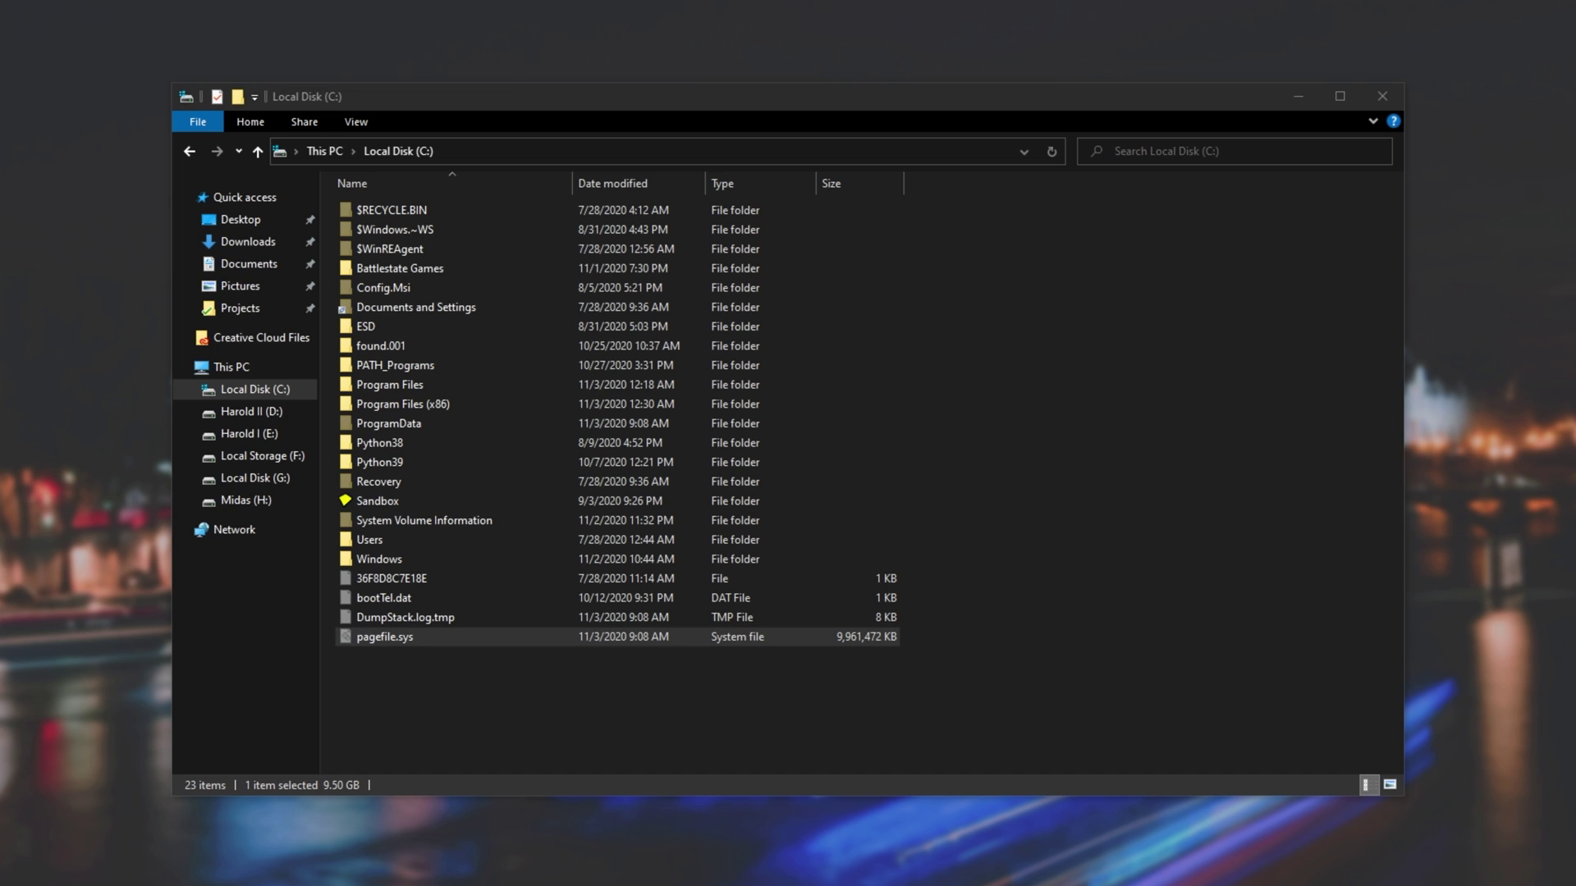
left_click(1047, 650)
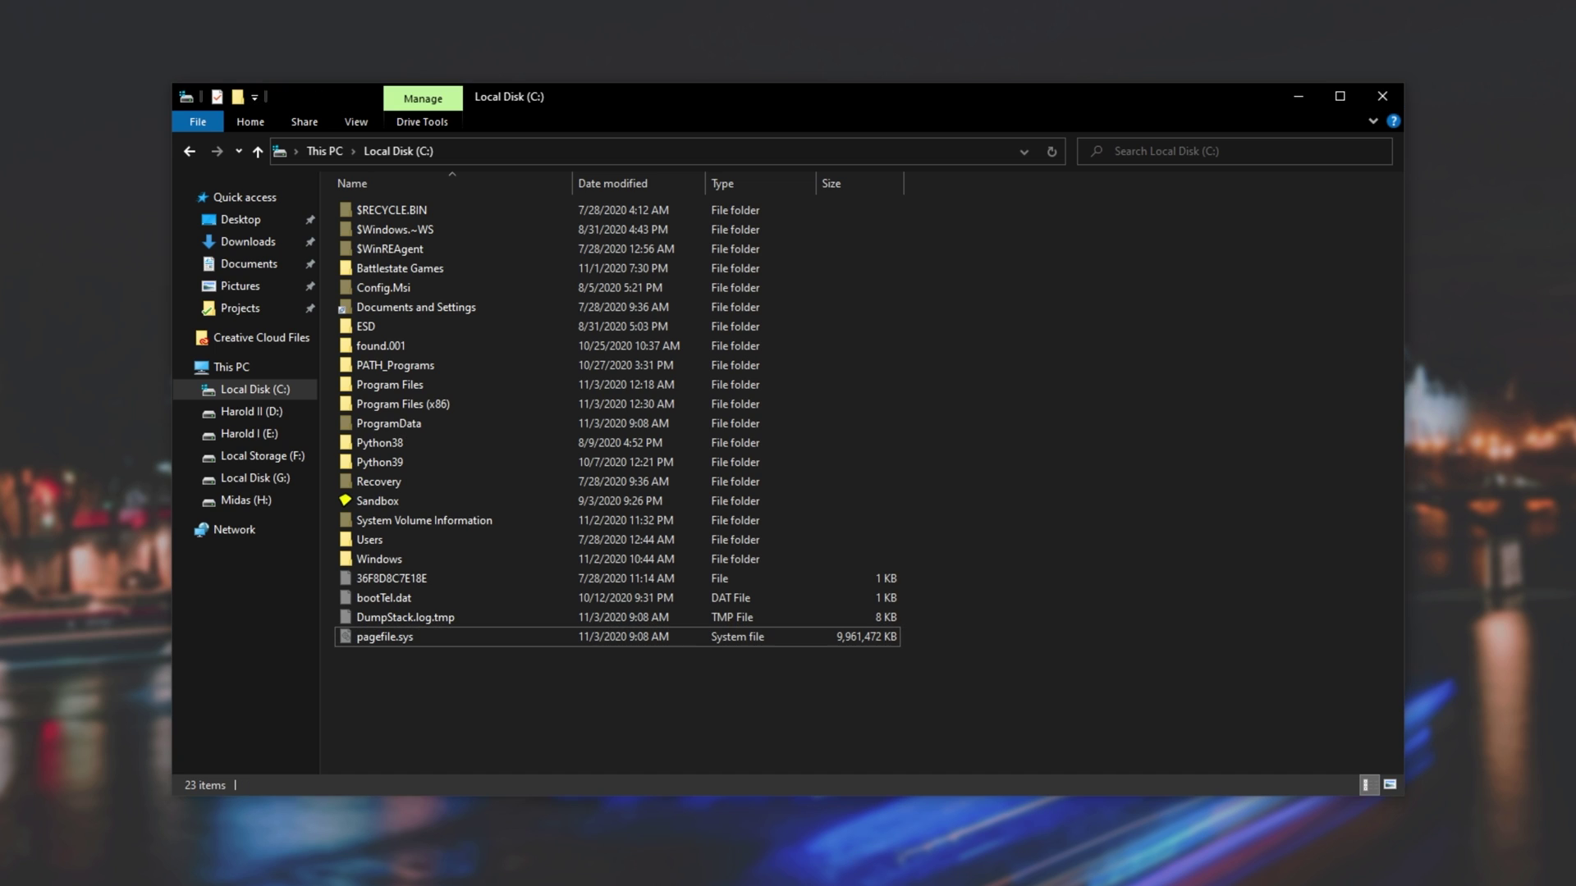
right_click(658, 885)
left_click(730, 885)
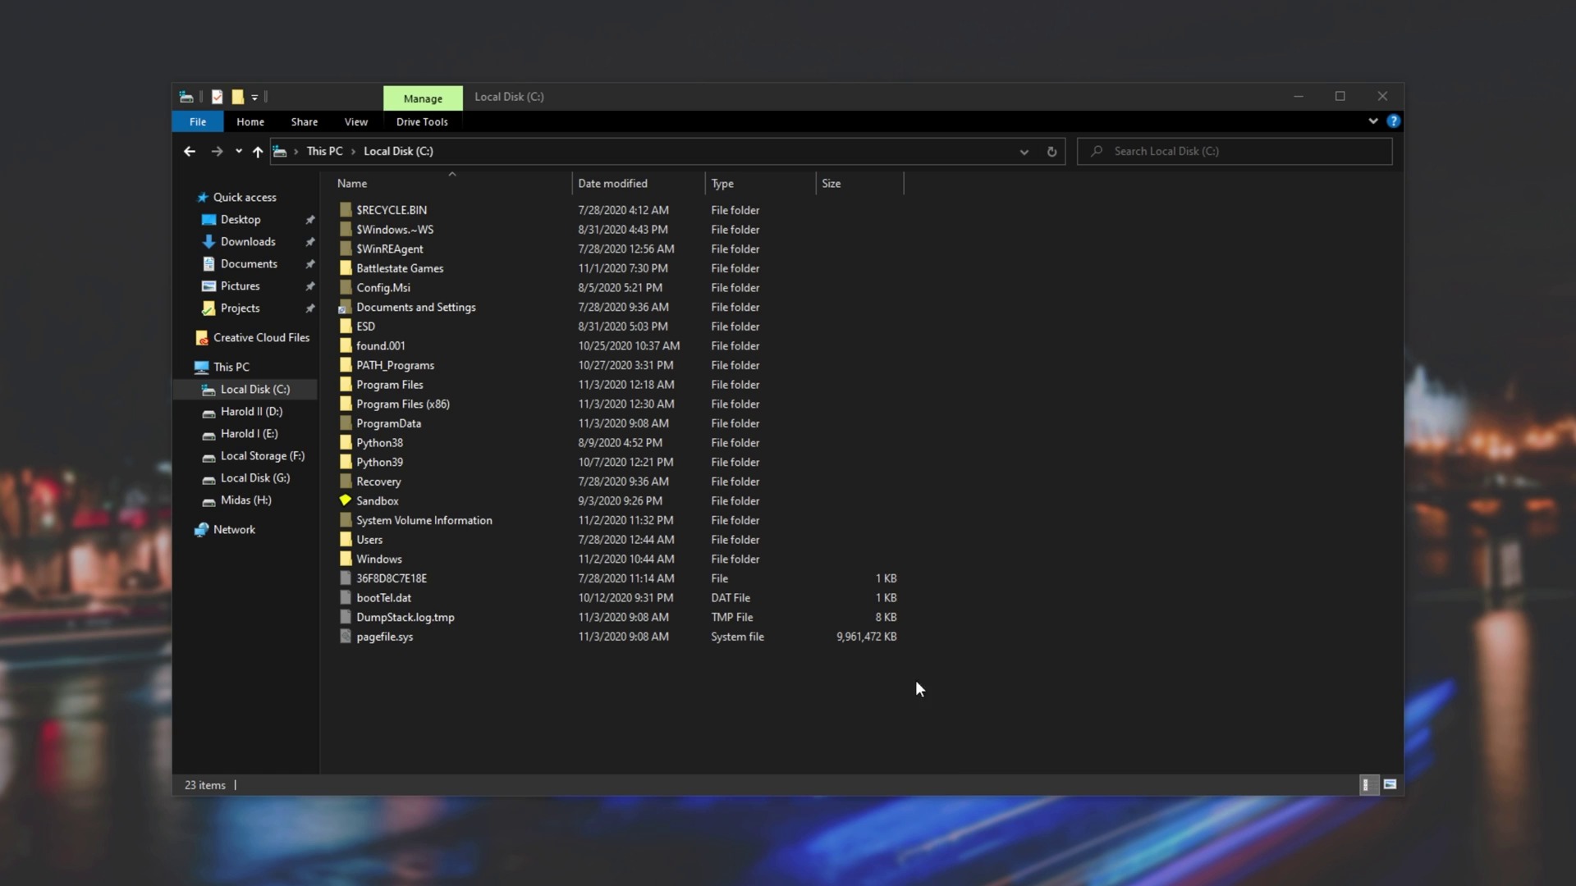
Check Task Manager's Memory page (64.0 GB, 26.3 GB in use), then minimize it
left_click_drag(1559, 188, 742, 184)
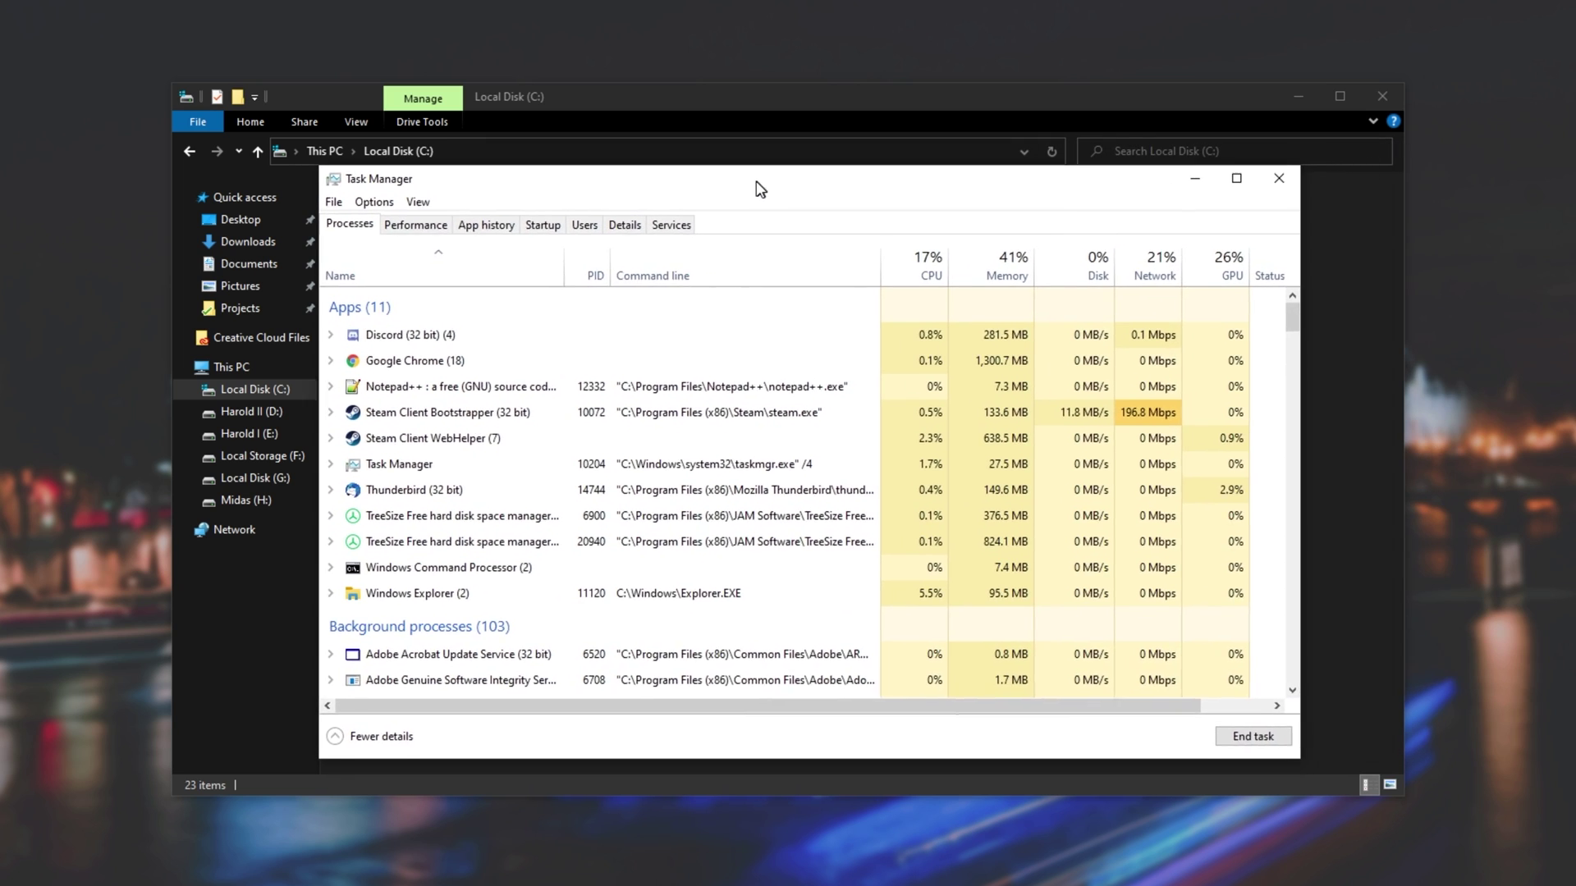
left_click(419, 220)
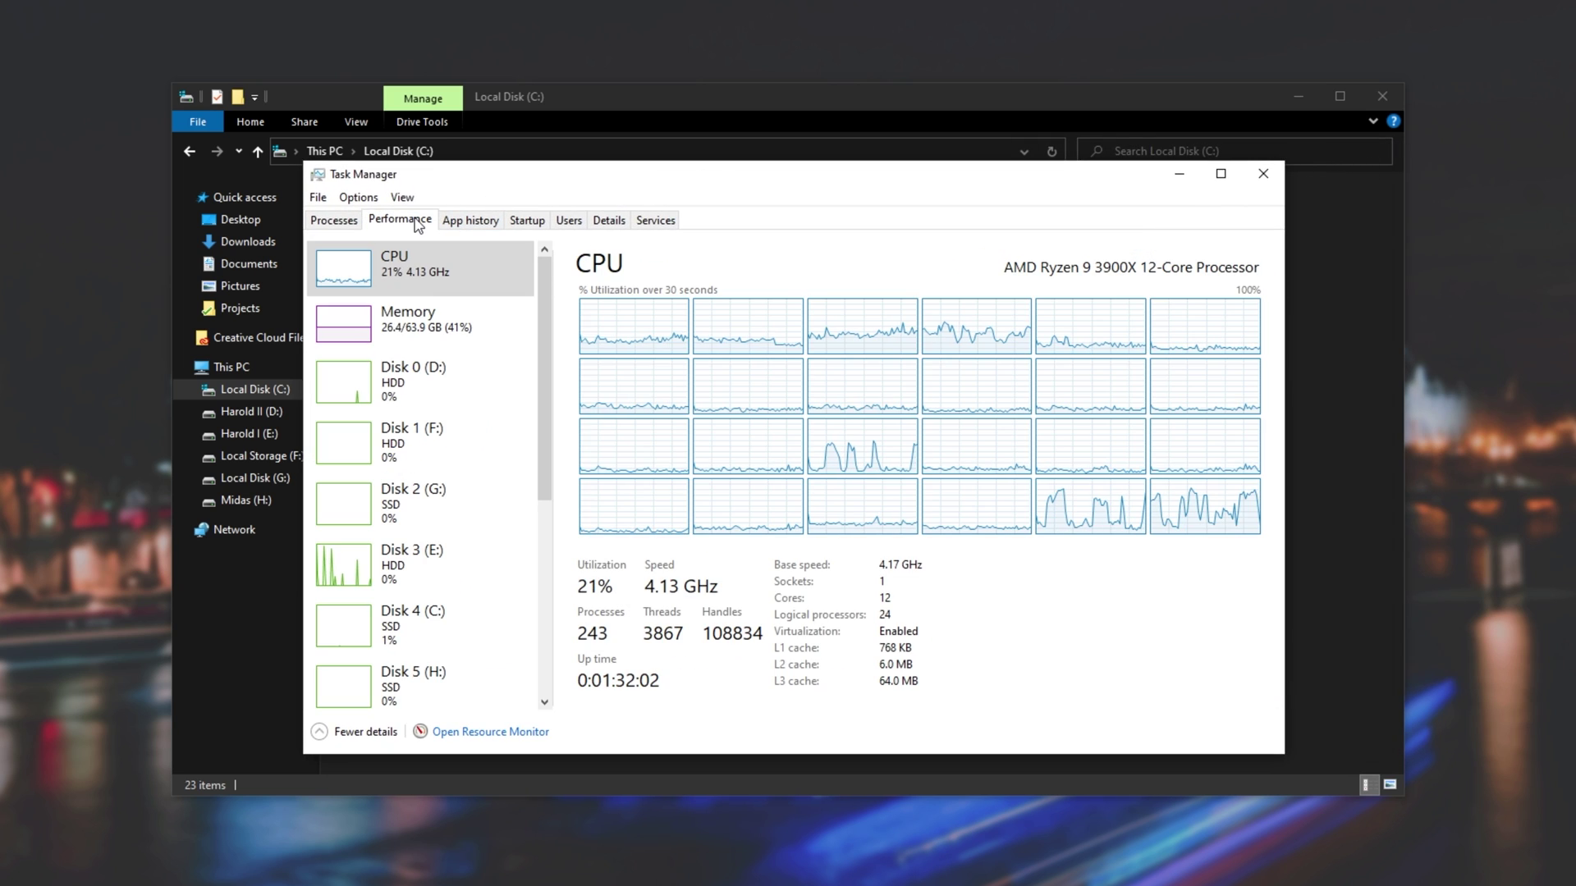
left_click(425, 337)
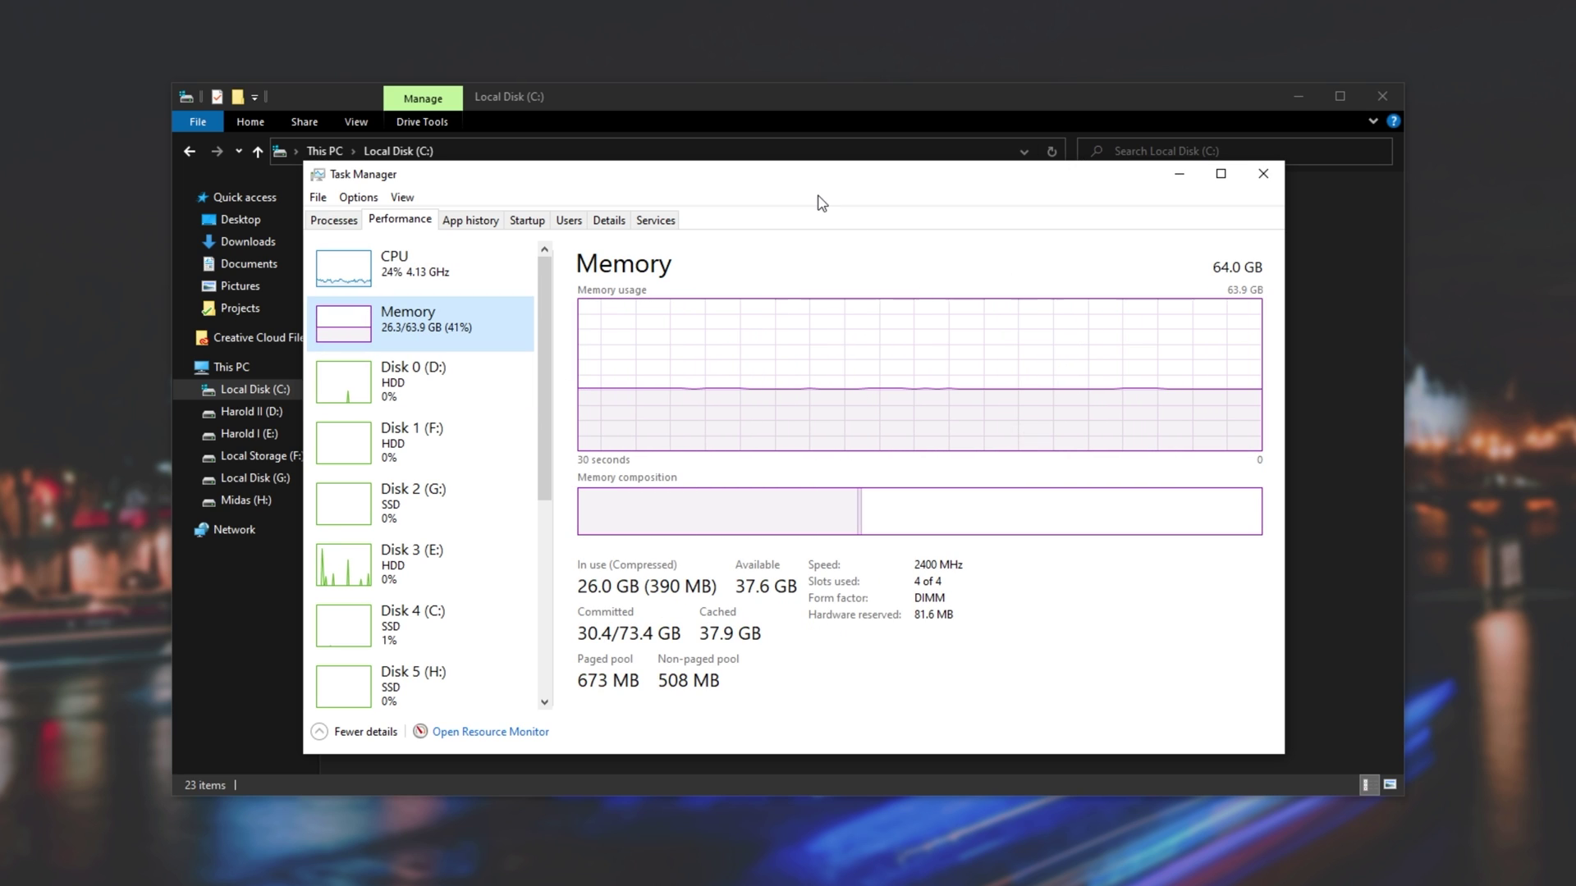
left_click_drag(804, 178, 1162, 174)
left_click(410, 644)
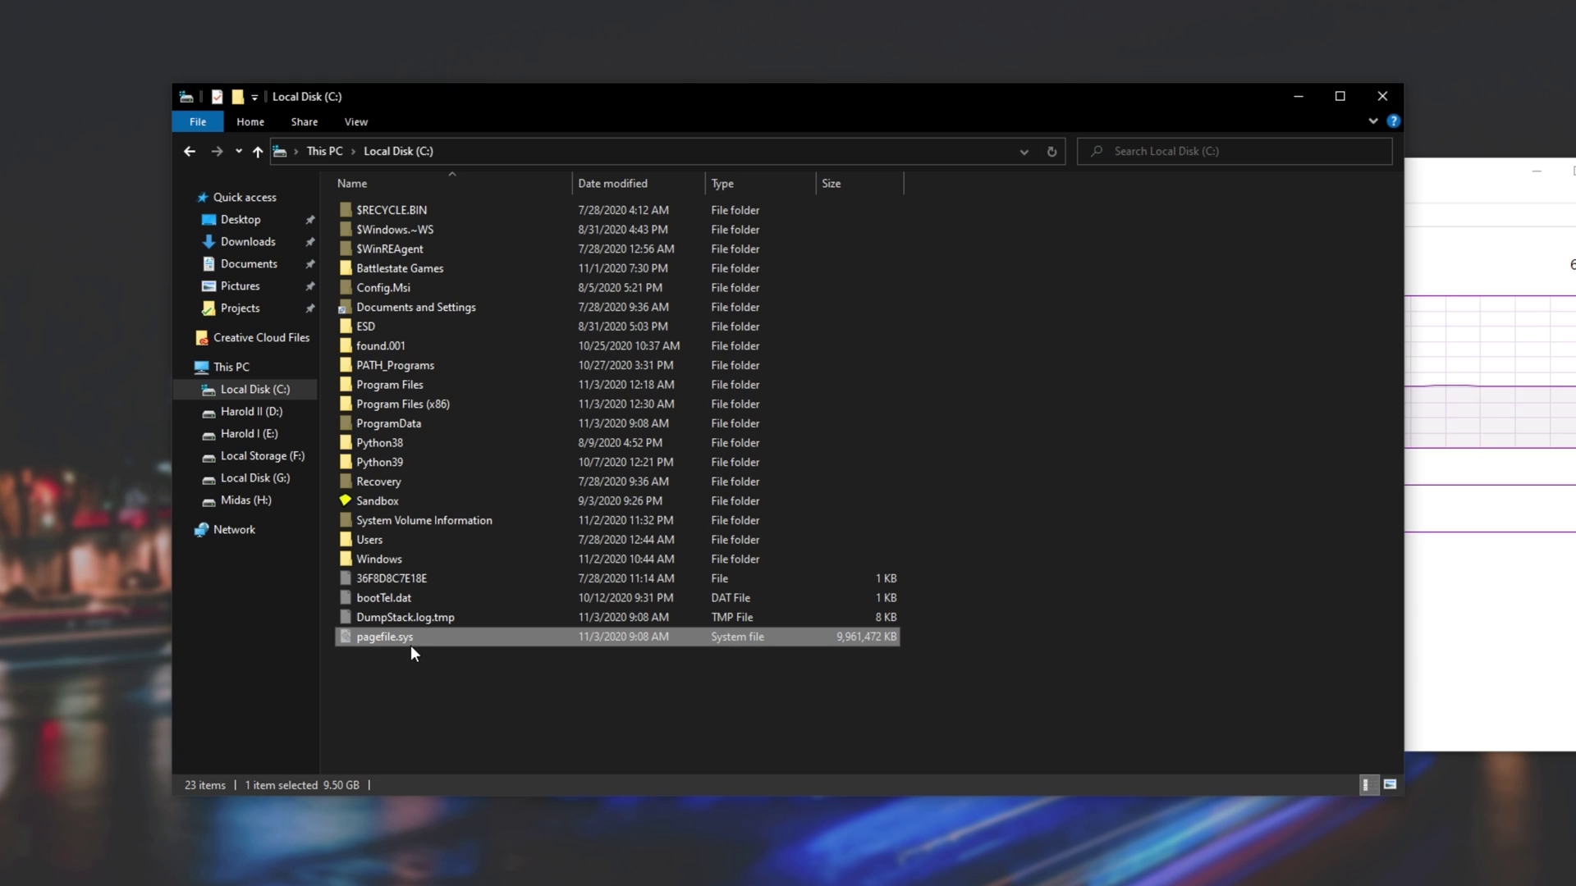
left_click(1453, 346)
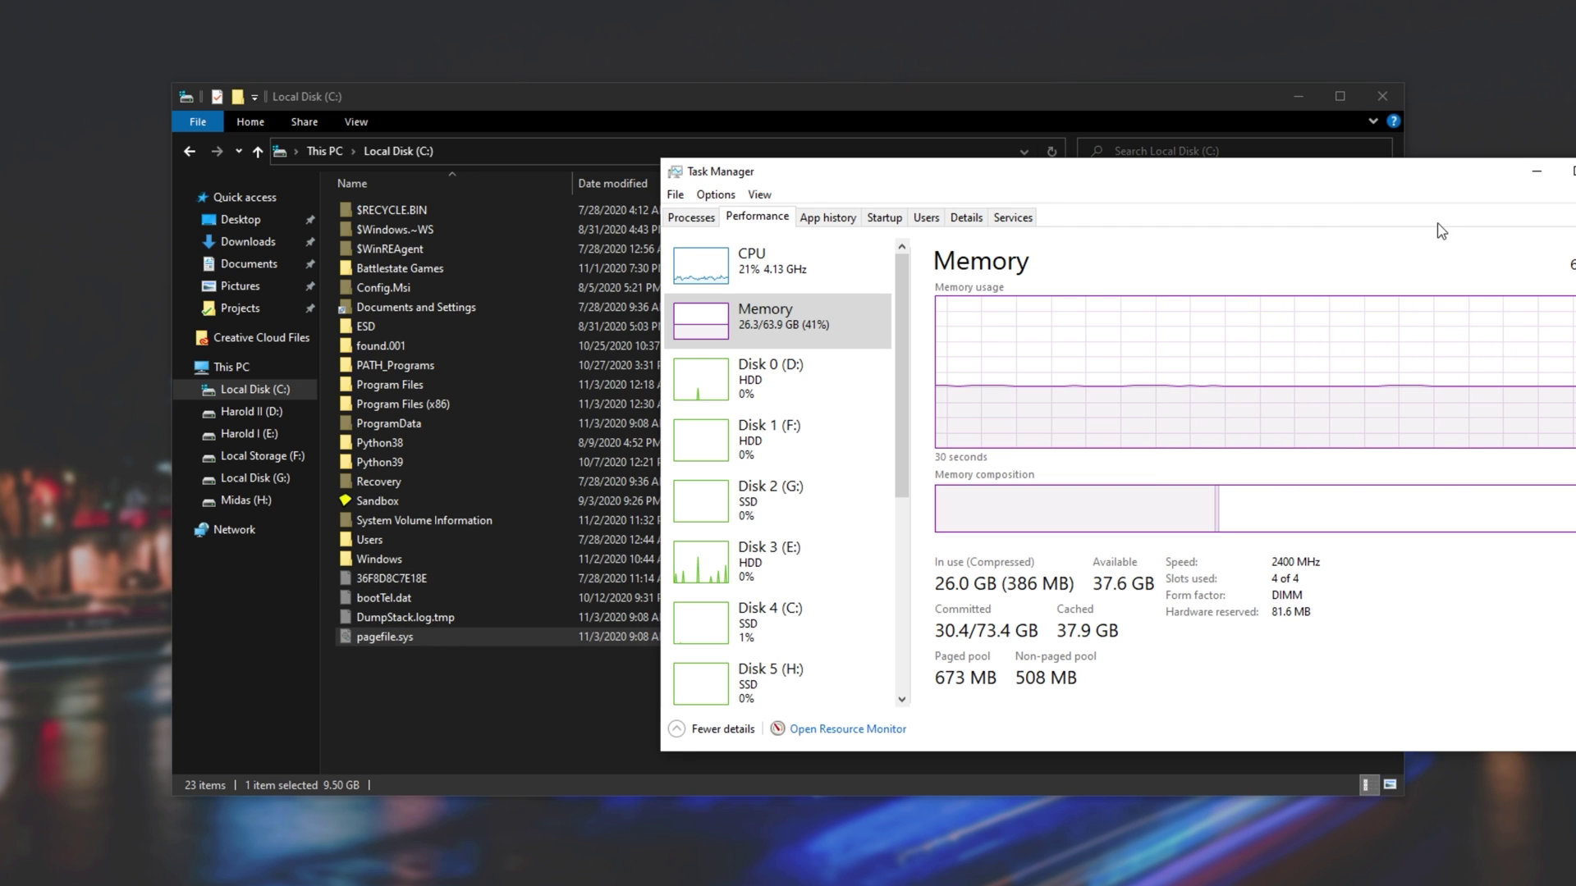
left_click_drag(1416, 182, 1115, 183)
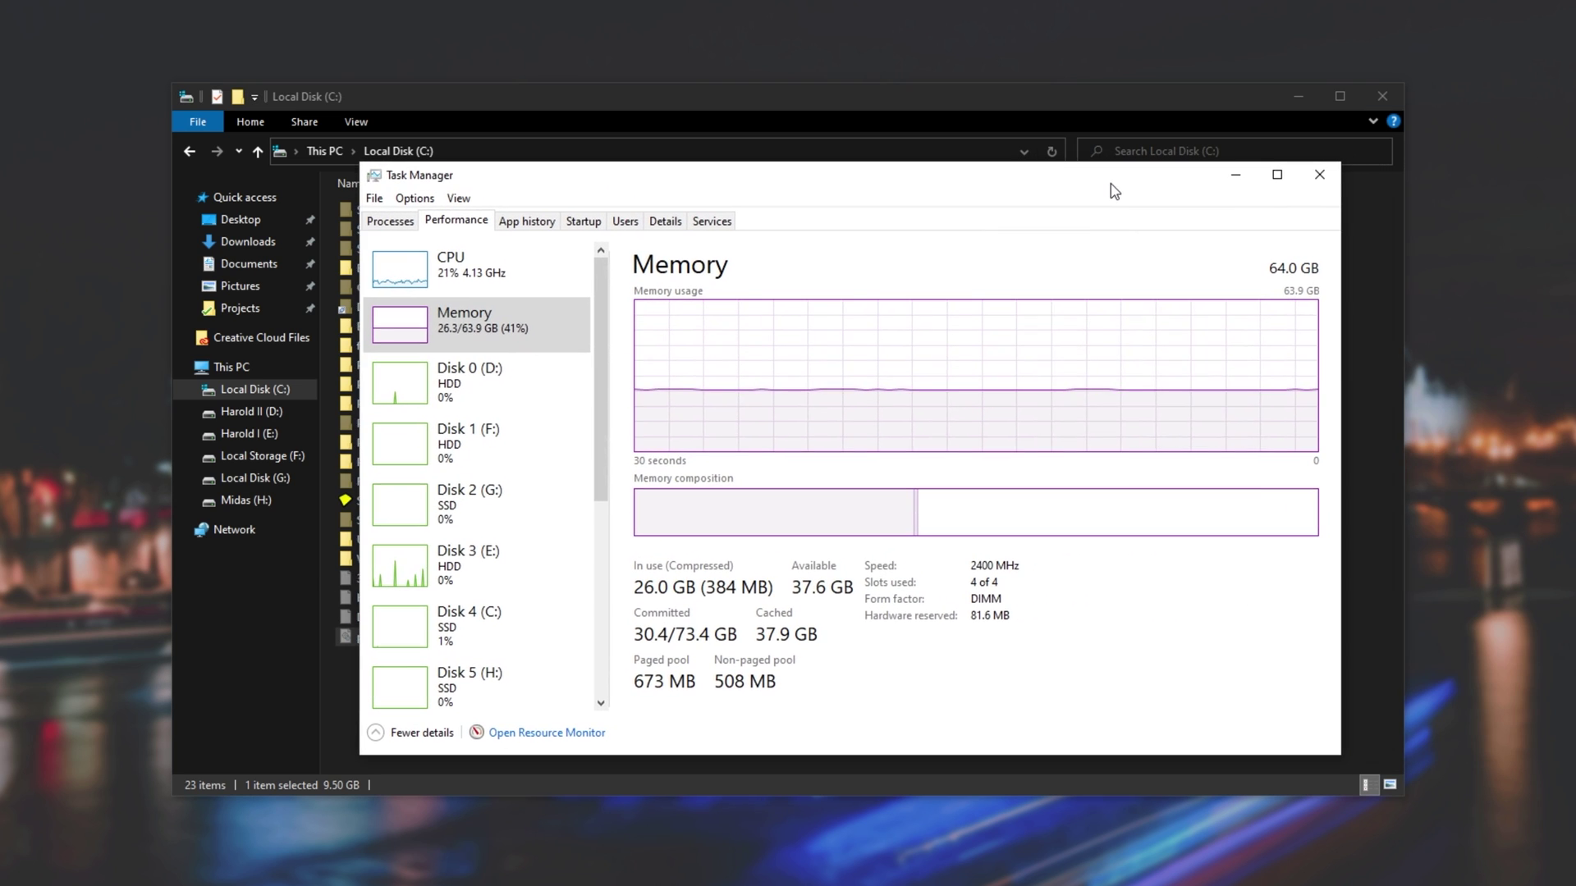
left_click(1234, 180)
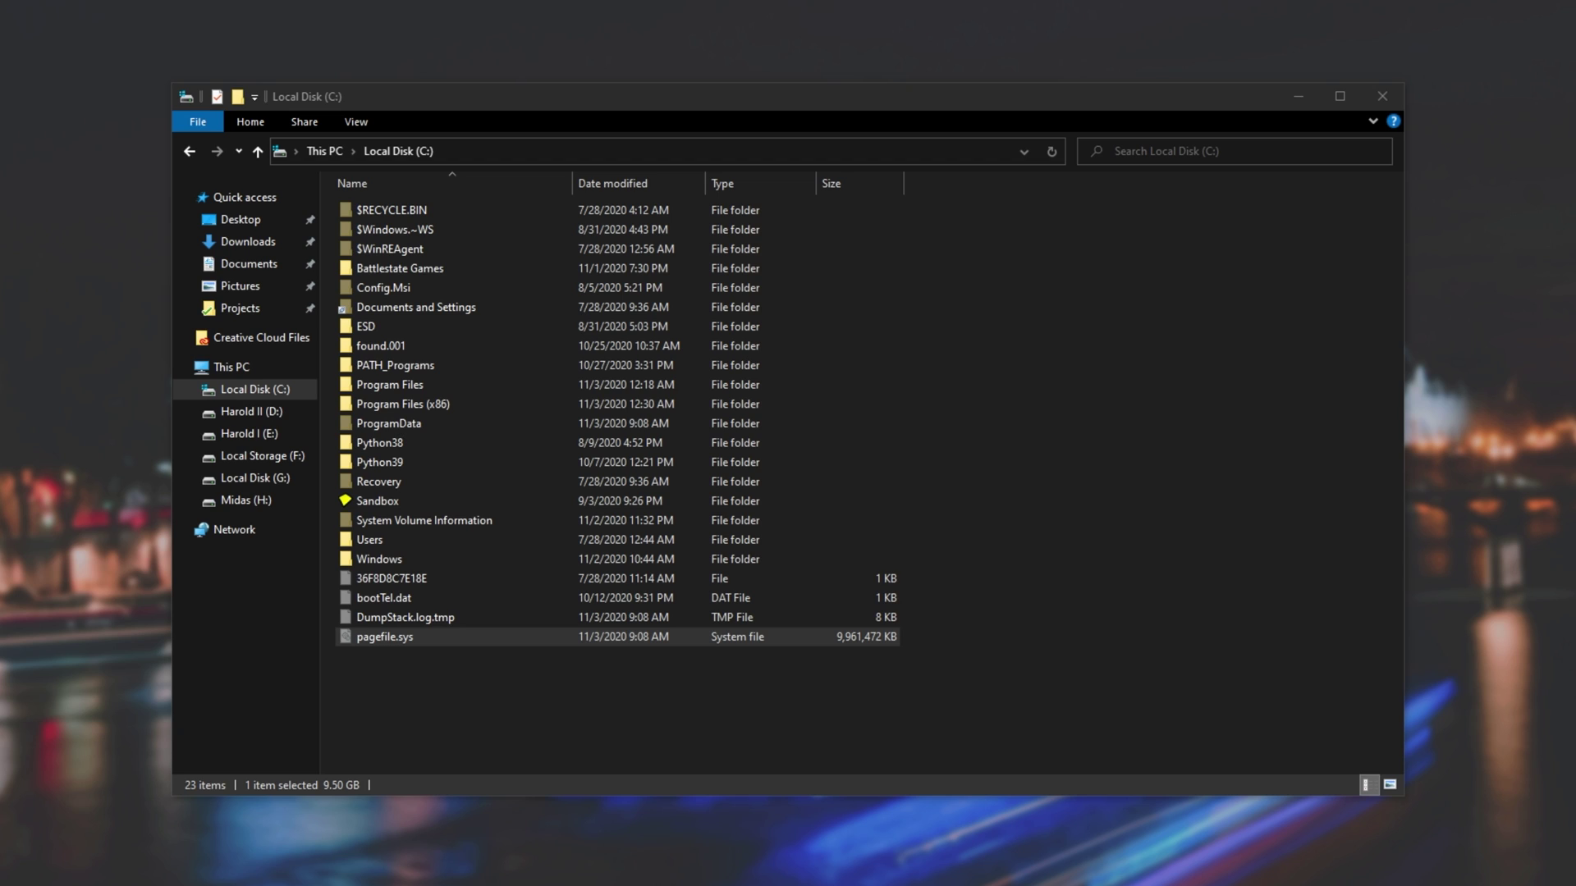
left_click(1194, 564)
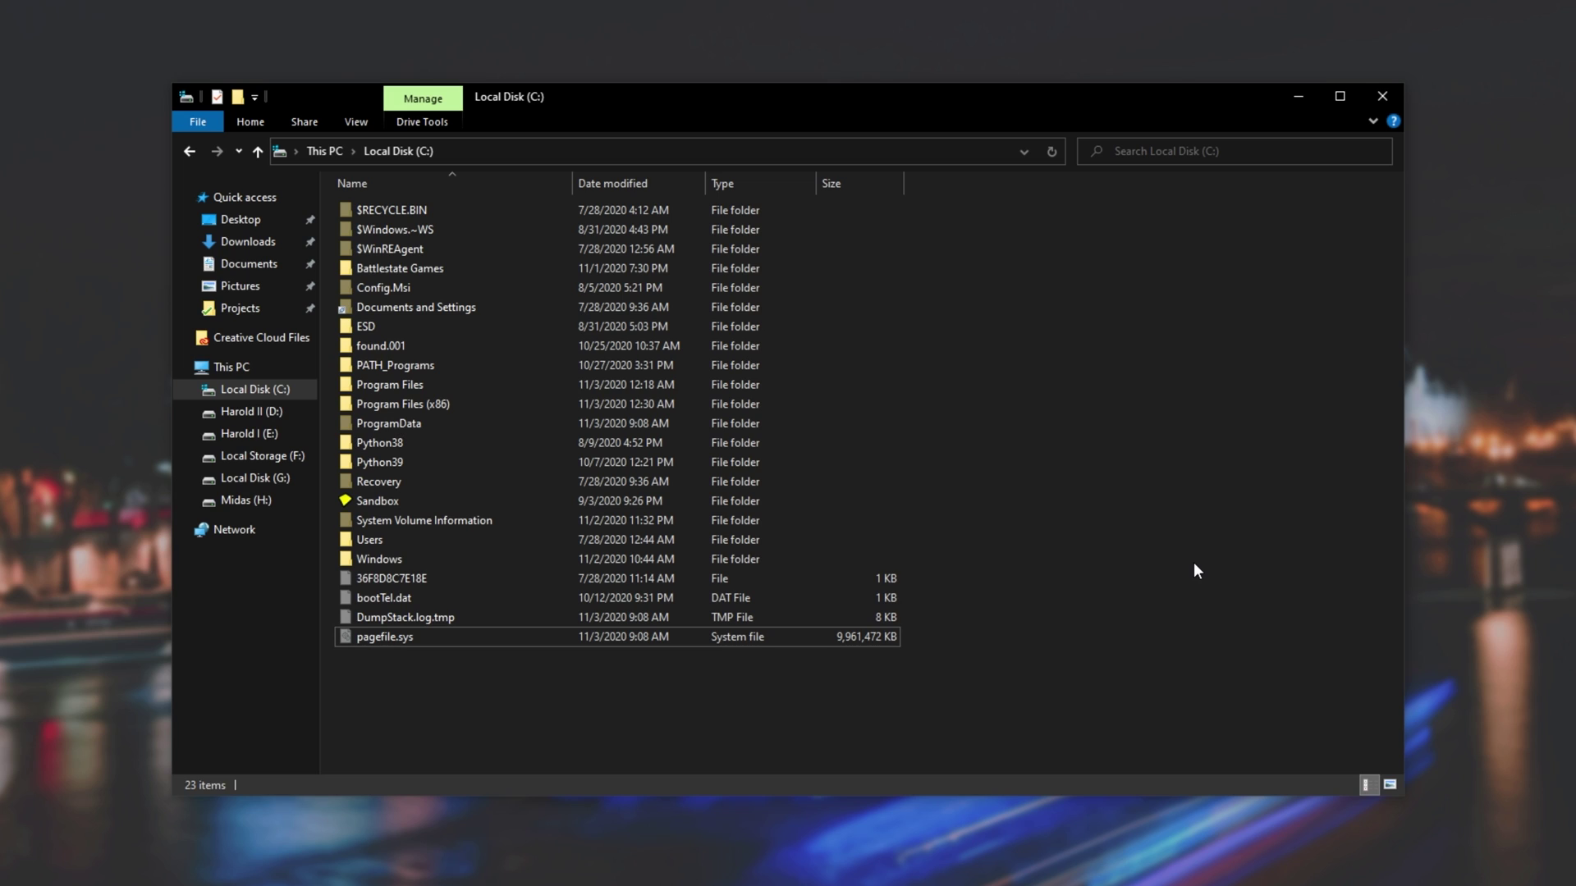
left_click(856, 647)
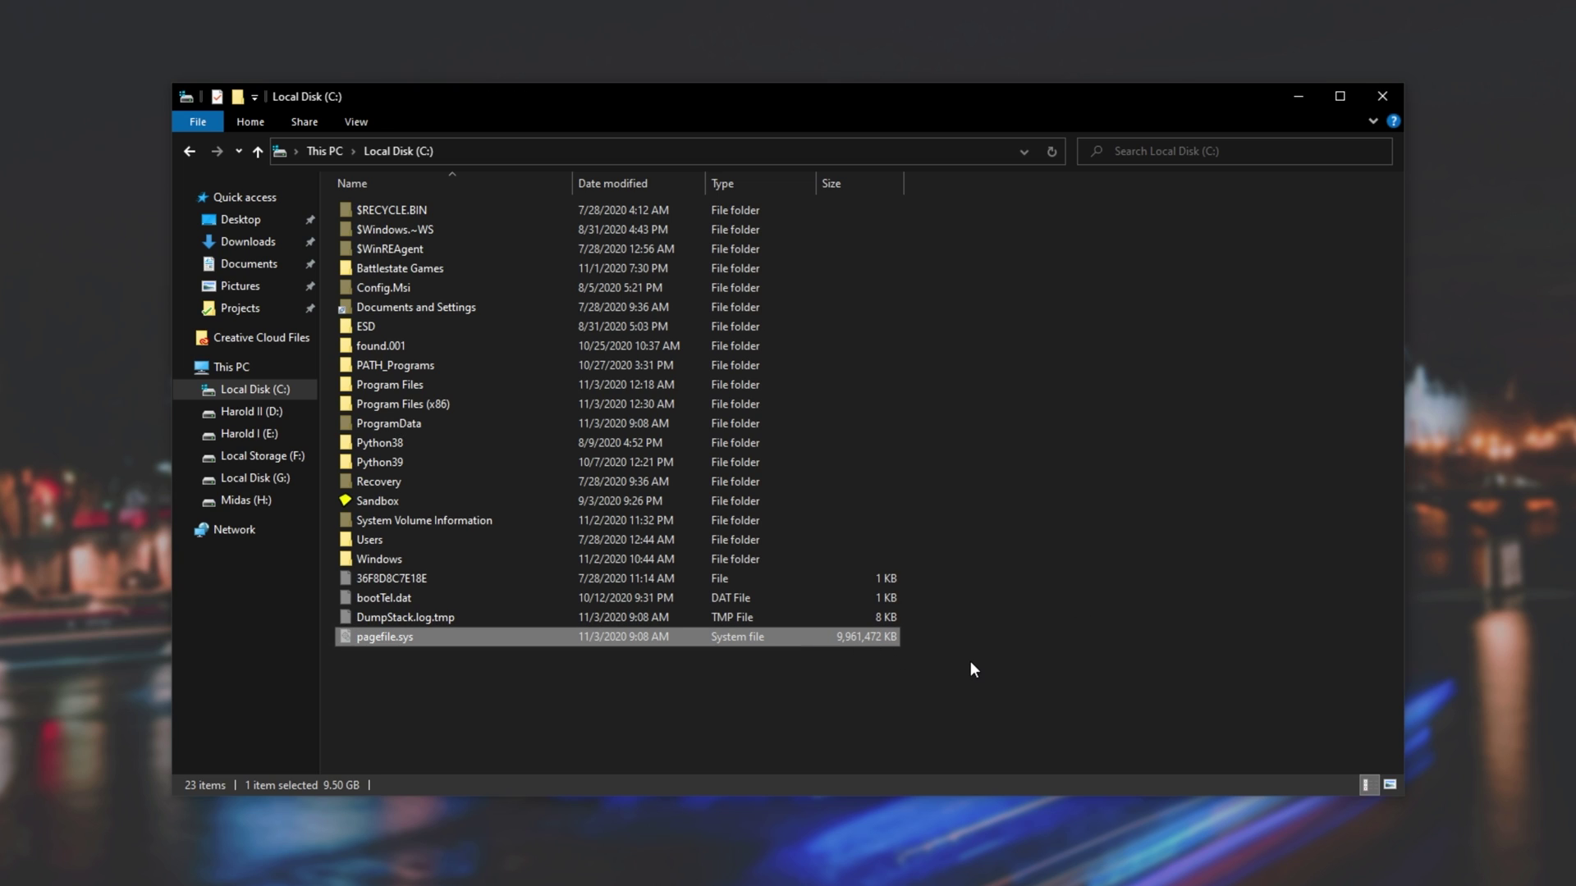